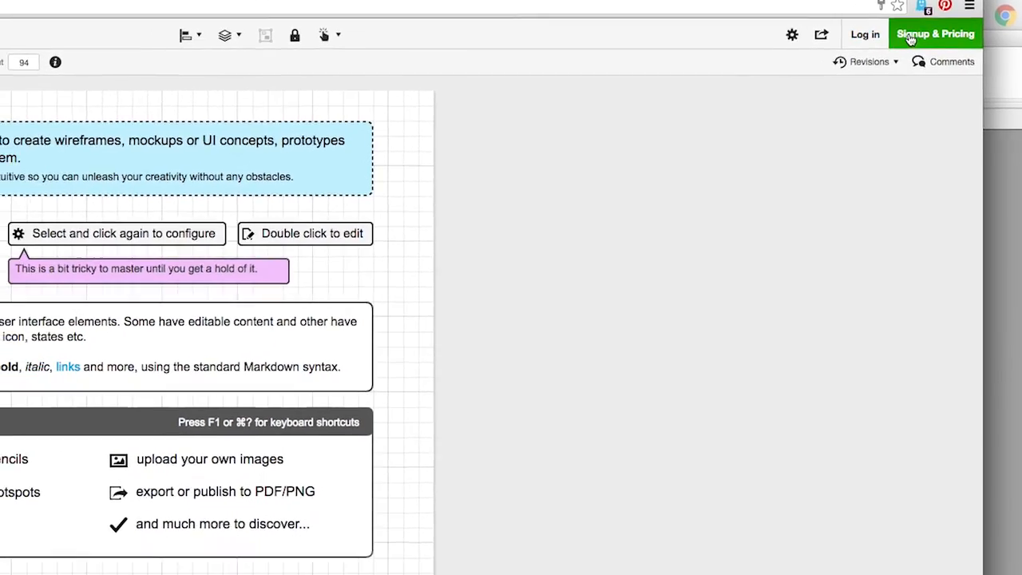
# Open Signup & Pricing and choose the Free plan
pyautogui.click(952, 31)
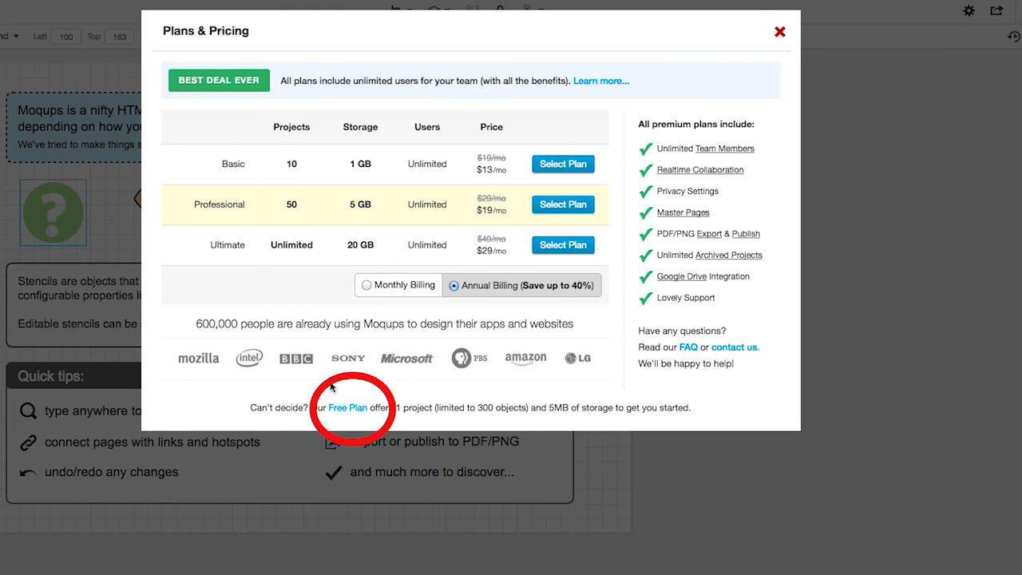
pyautogui.moveTo(356, 388); pyautogui.dragTo(368, 405)
pyautogui.click(349, 408)
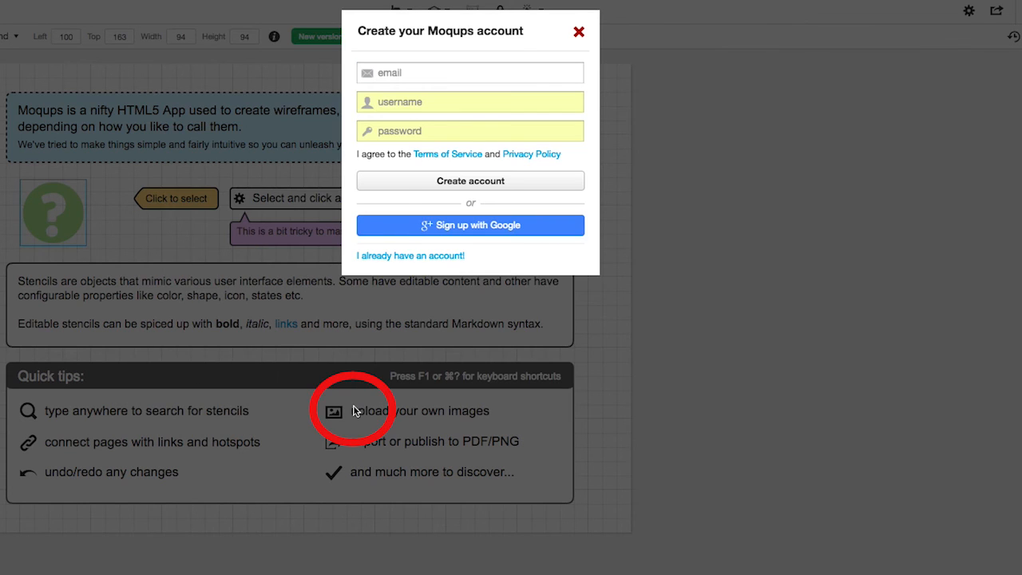
# Fill in the account e-mail from the browser's suggestion, then close the Create account dialog
pyautogui.click(417, 72)
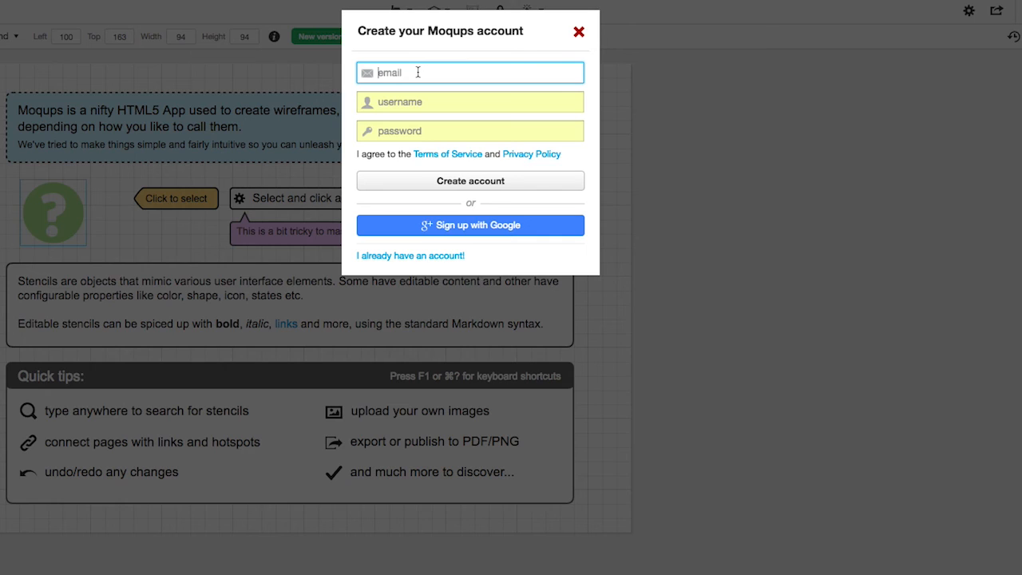
pyautogui.write('mes')
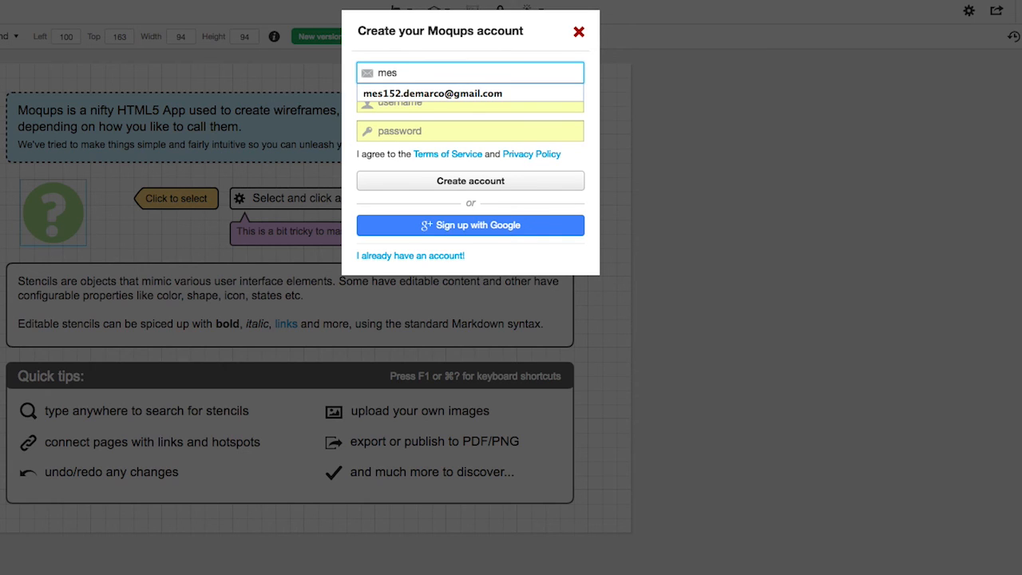
pyautogui.press('Down')
pyautogui.press('Return')
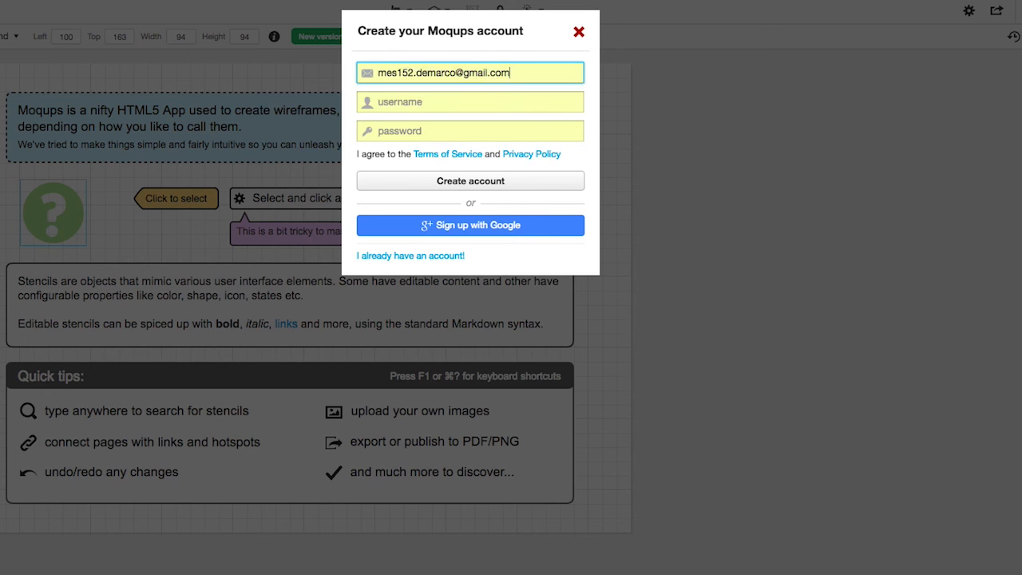
pyautogui.moveTo(516, 78); pyautogui.dragTo(273, 58)
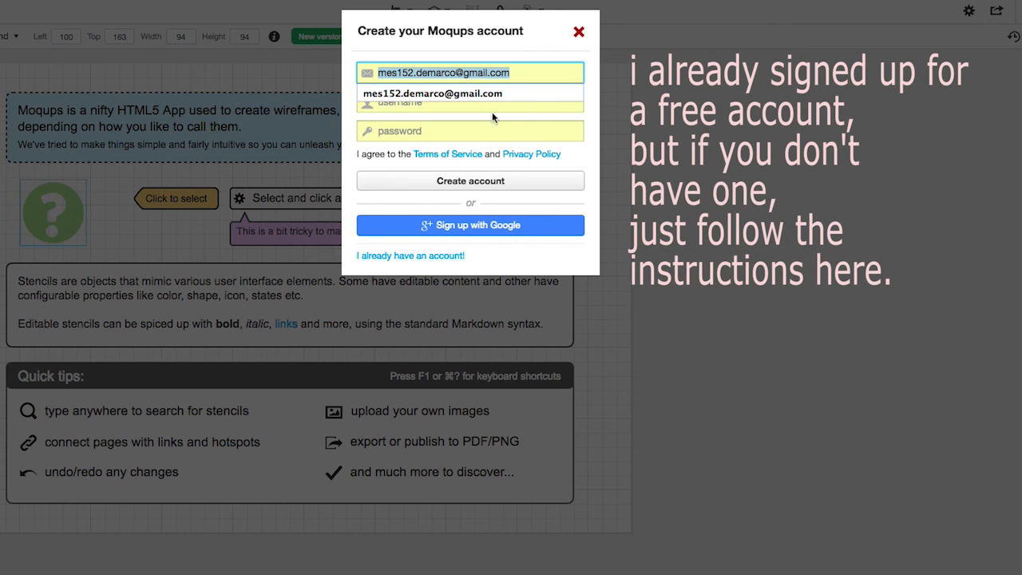
pyautogui.click(579, 33)
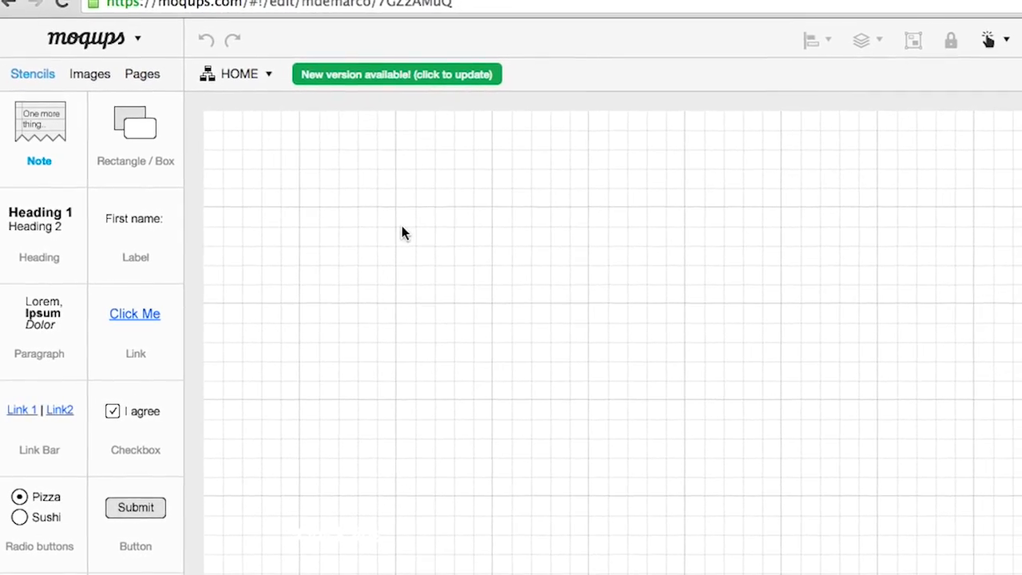
# Browse the pages and masters, leaving the HOME and Untitled Master names unchanged
pyautogui.click(250, 86)
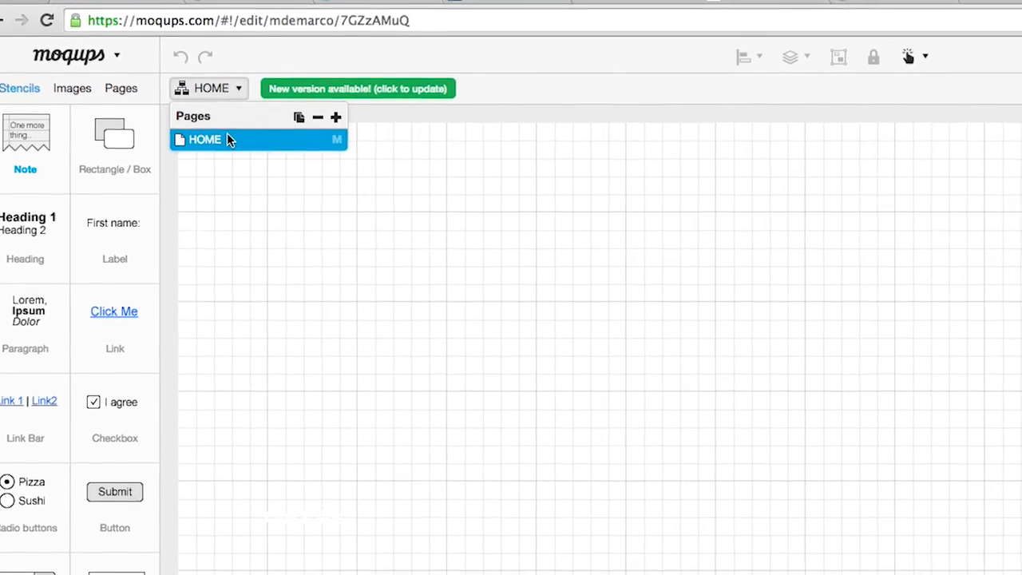
pyautogui.doubleClick(231, 137)
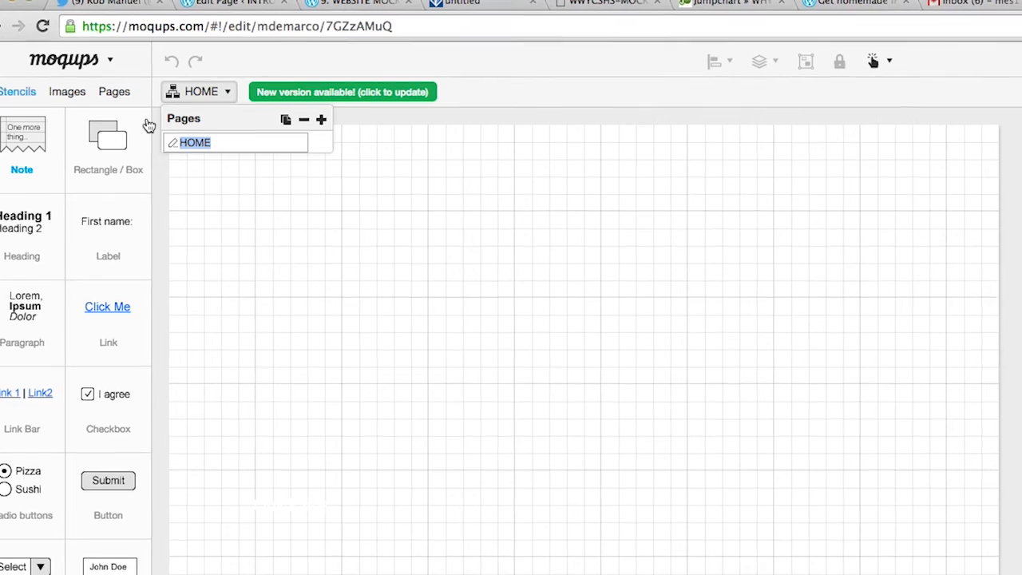
pyautogui.click(11, 92)
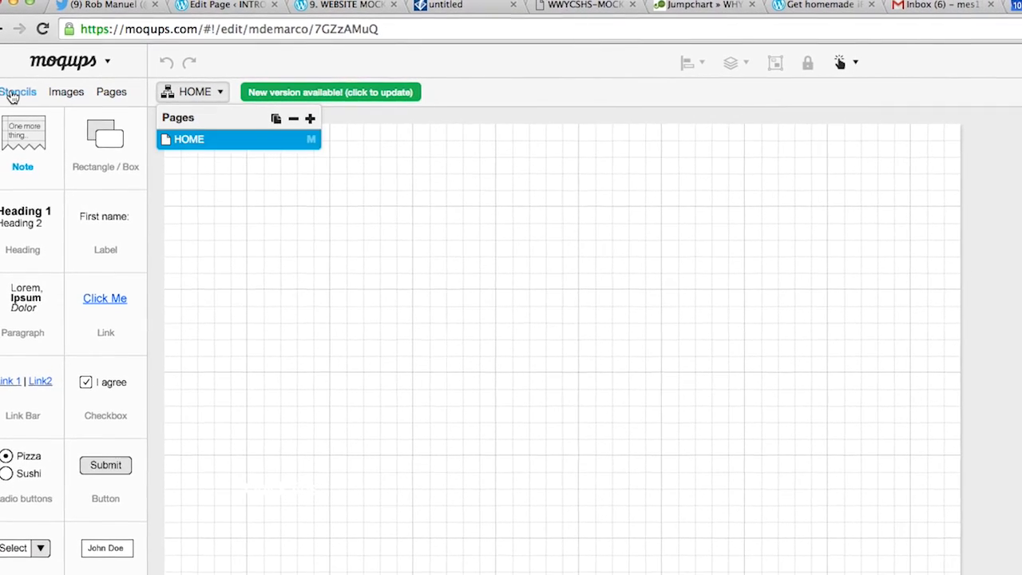
pyautogui.click(11, 92)
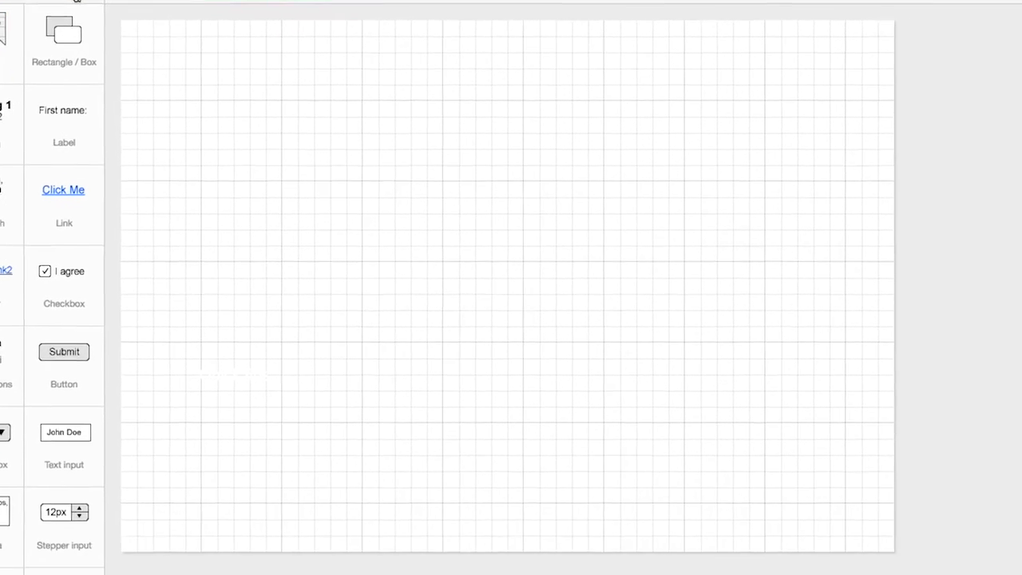
pyautogui.click(120, 90)
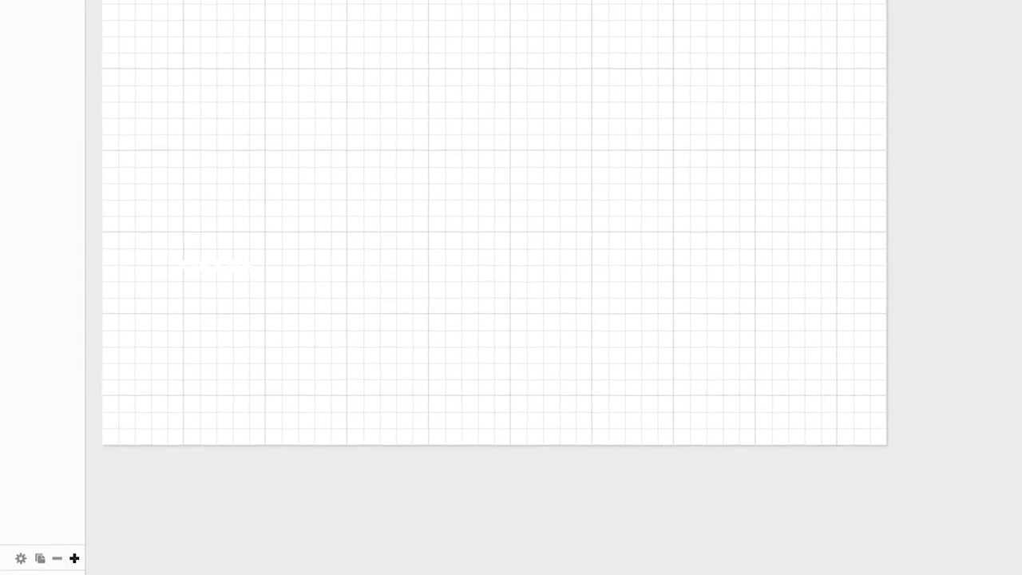
pyautogui.click(2, 456)
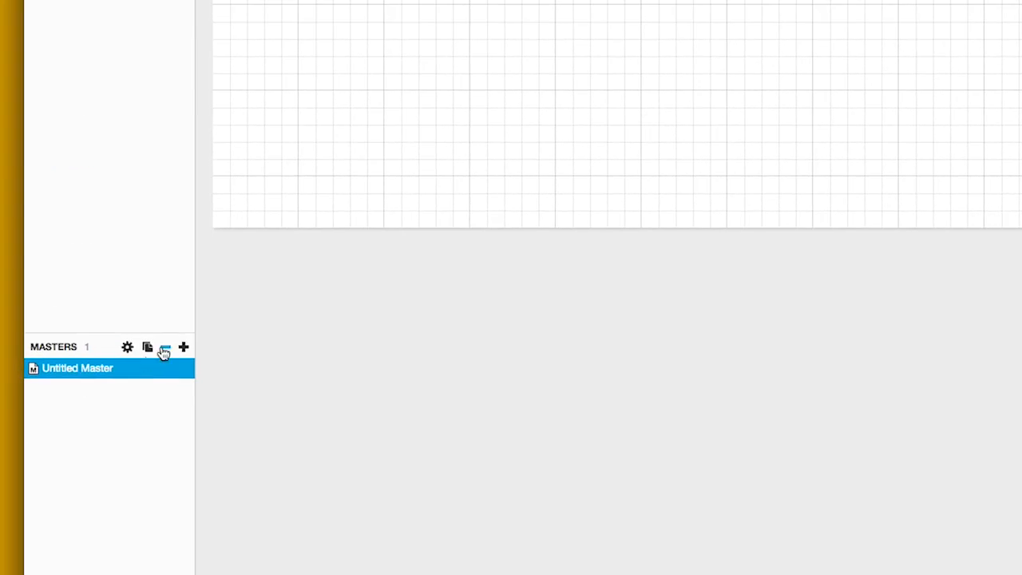
pyautogui.doubleClick(99, 371)
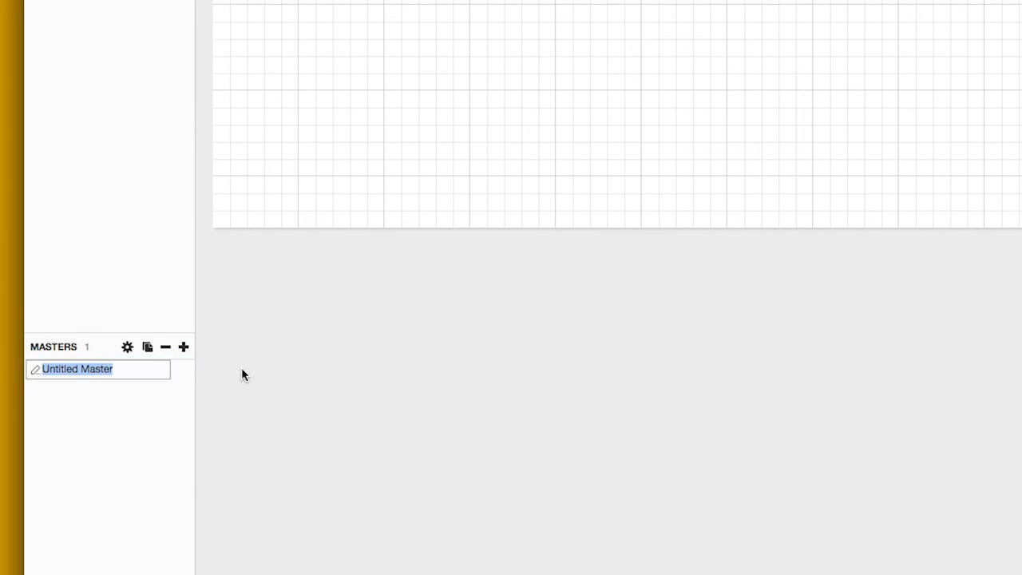
pyautogui.click(144, 372)
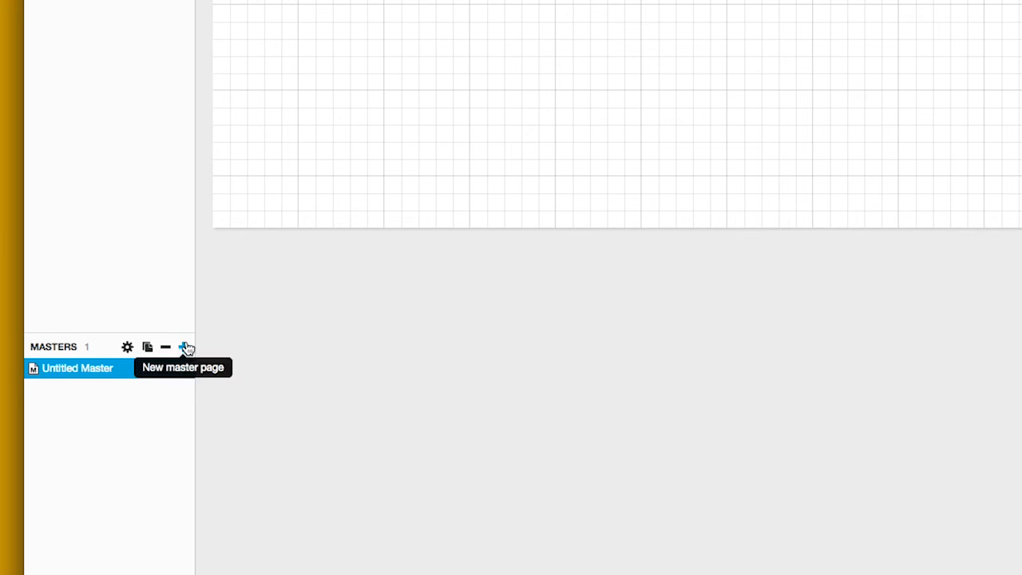
# Add a second master page and name it MASTER PAGE
pyautogui.click(183, 347)
pyautogui.doubleClick(72, 390)
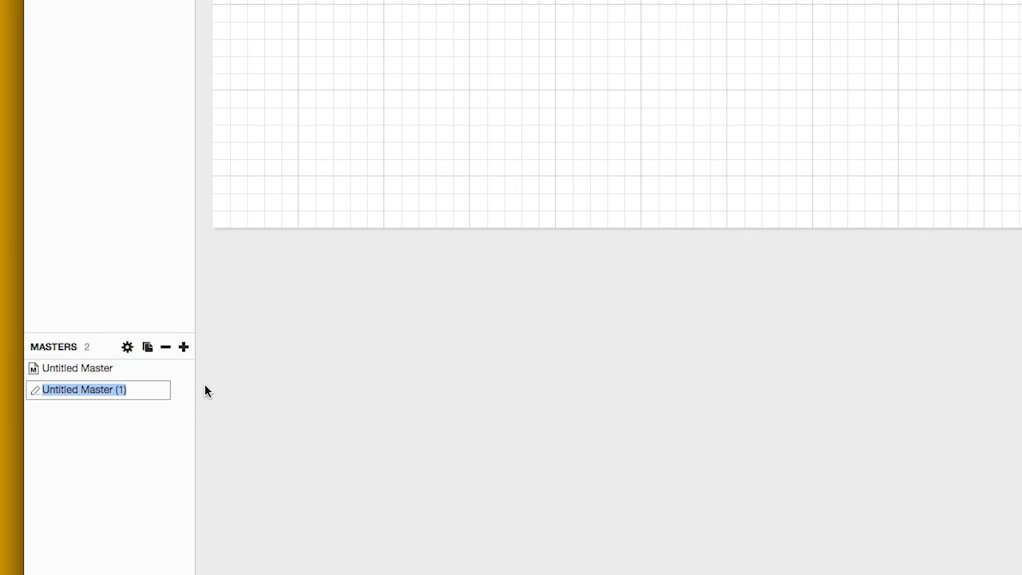
pyautogui.write('MASTER PAGE')
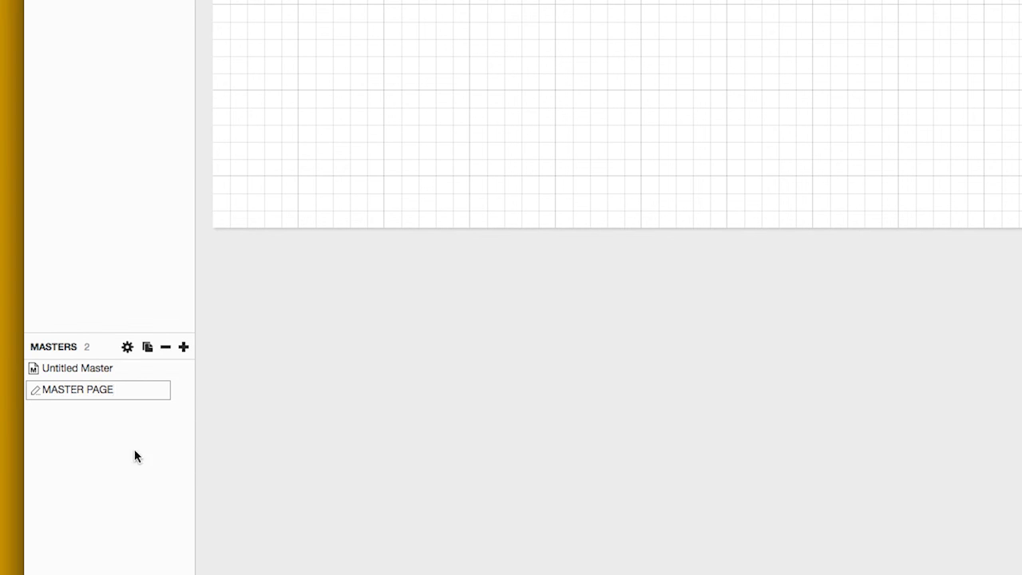
pyautogui.press('Return')
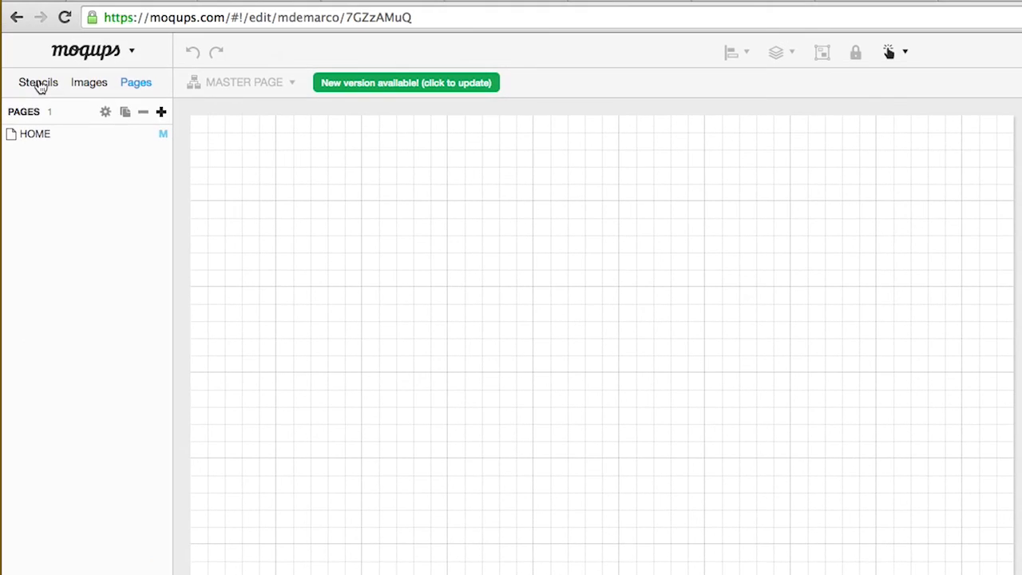
pyautogui.click(38, 83)
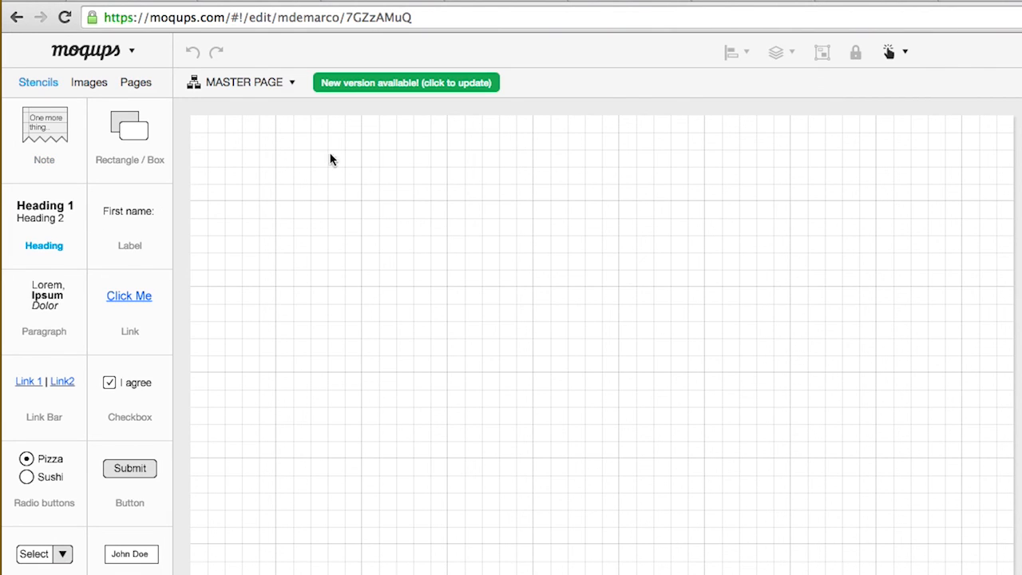
# Add a heading reading BALLBUCKS.COM near the top at font size 60
pyautogui.moveTo(50, 221); pyautogui.dragTo(348, 142)
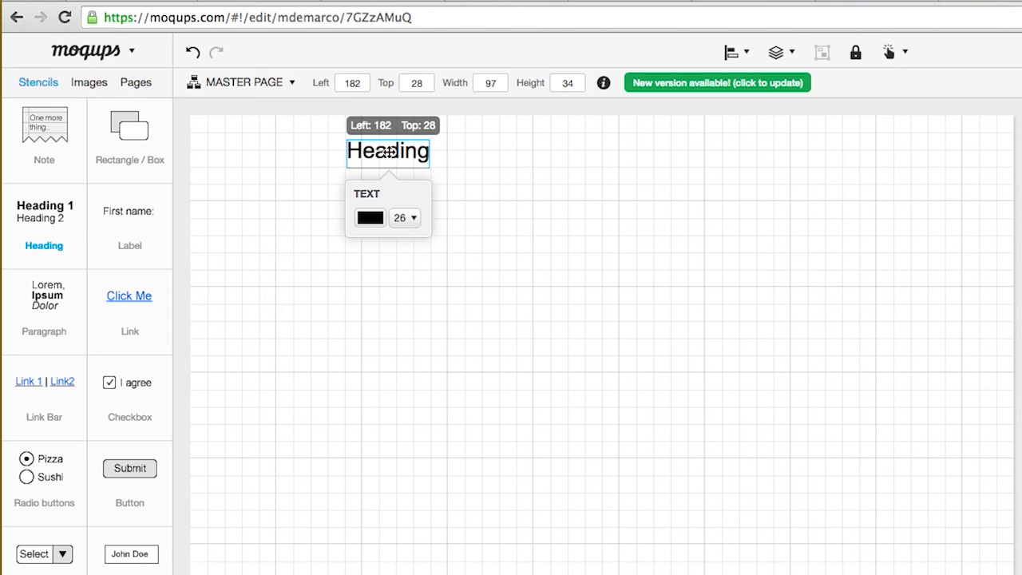
pyautogui.doubleClick(389, 151)
pyautogui.write('BA')
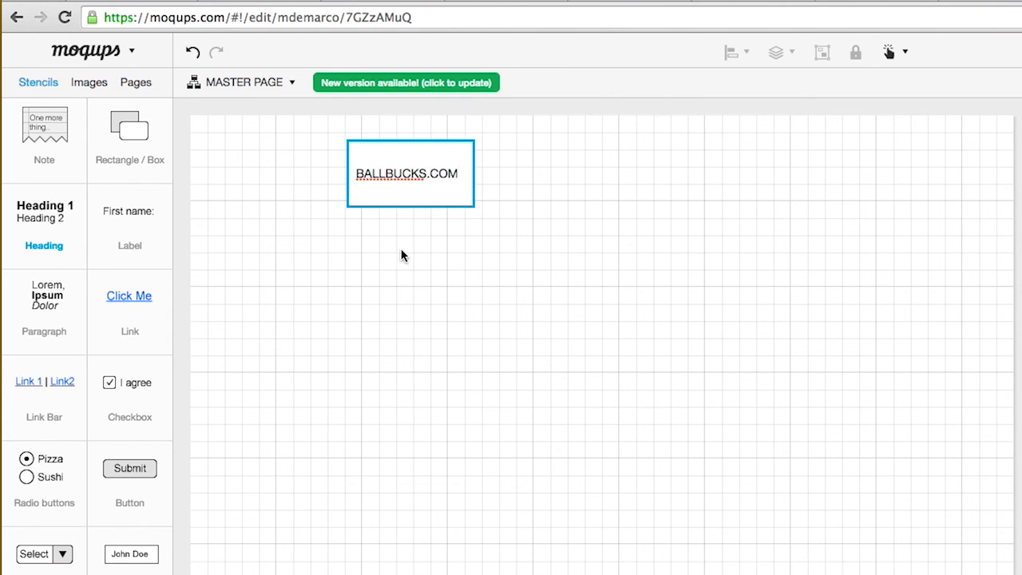
pyautogui.write('LLBUCKS.COM')
pyautogui.press('Return')
pyautogui.click(418, 163)
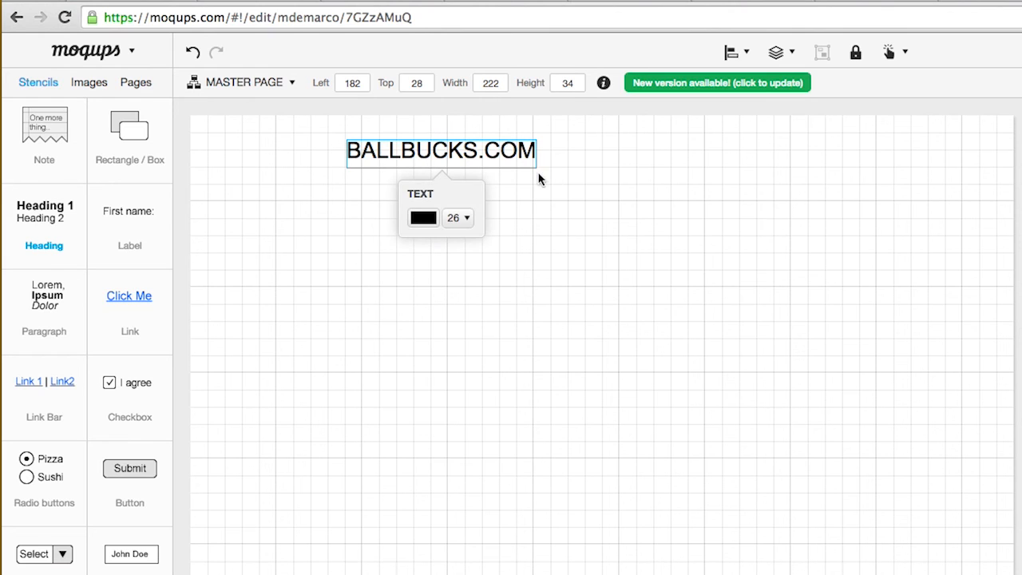
pyautogui.click(458, 219)
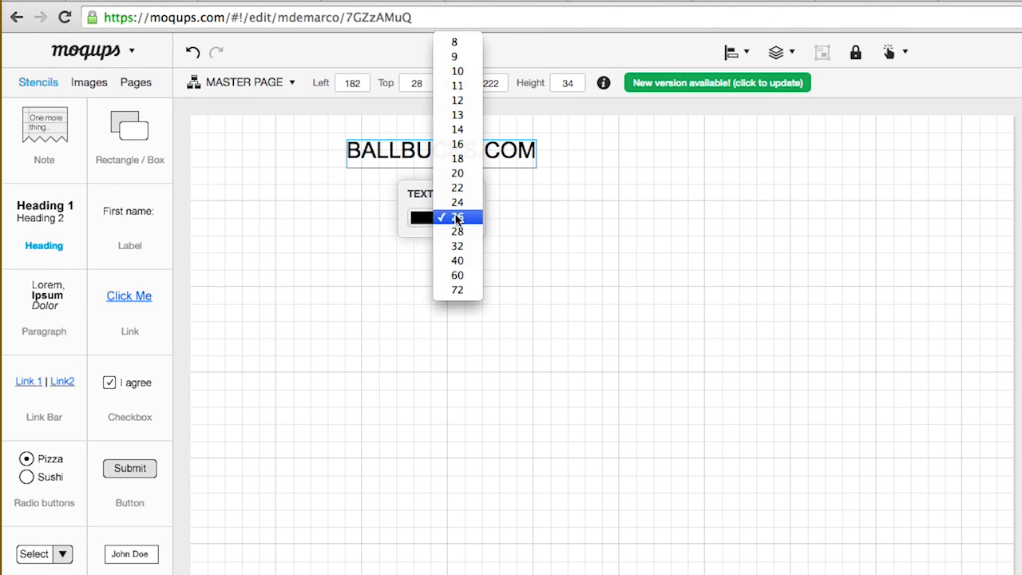
pyautogui.click(455, 276)
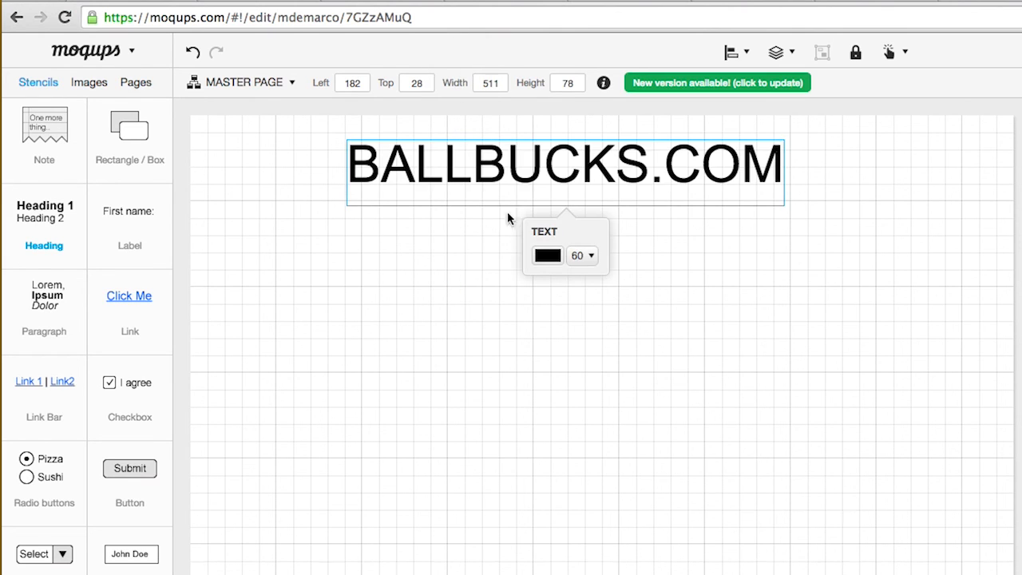
# Shift the heading slightly right and place an avatar placeholder at the top-left
pyautogui.click(550, 143)
pyautogui.click(642, 156)
pyautogui.moveTo(640, 145); pyautogui.dragTo(675, 137)
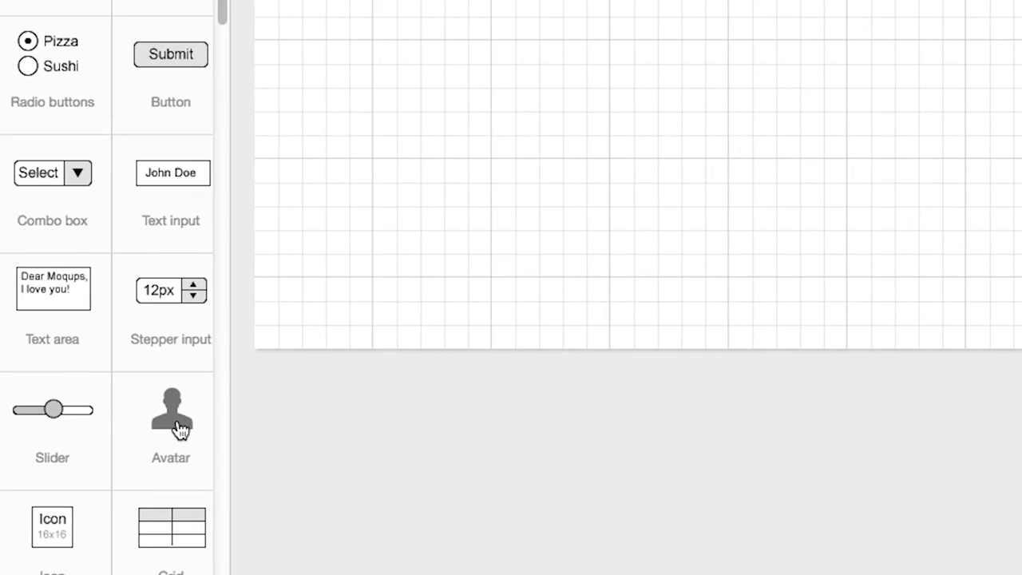
pyautogui.moveTo(177, 425); pyautogui.dragTo(261, 122)
pyautogui.press('Escape')
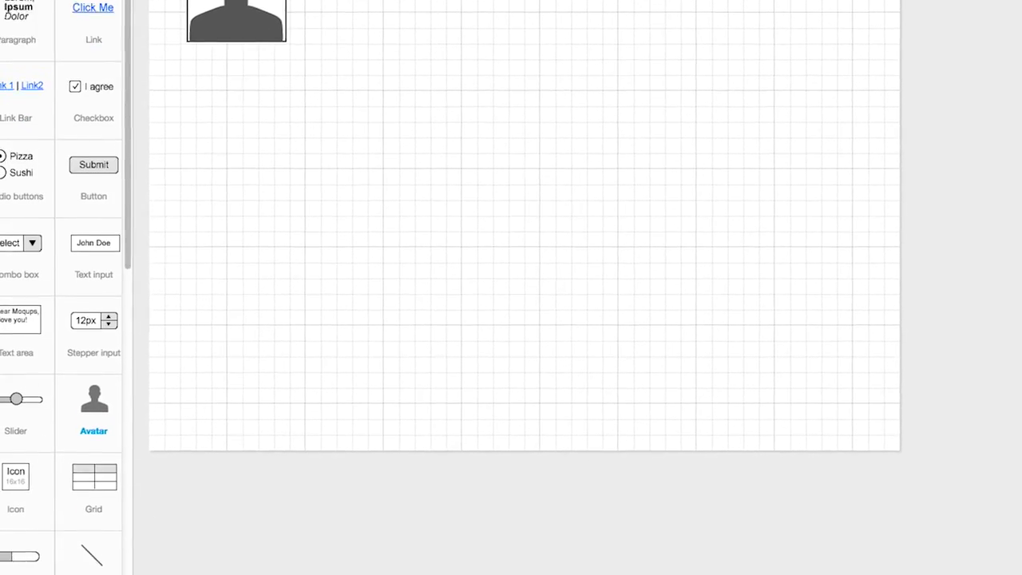
# Place a Horizontal menu (Apps, Games, Movies, Books, Newspapers) under the BALLBUCKS.COM heading
pyautogui.scroll(-10, 94, 559)
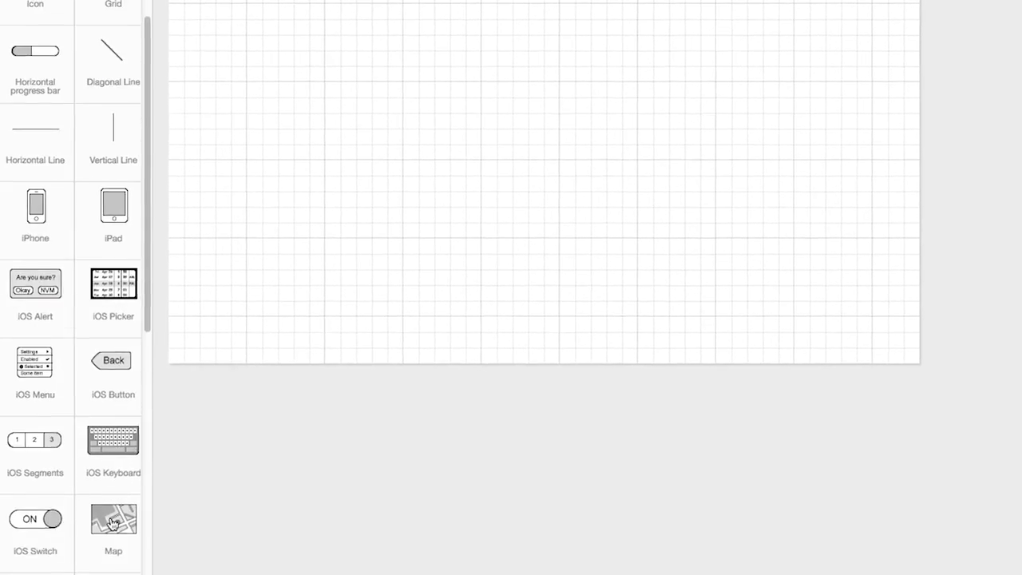
pyautogui.scroll(-8, 113, 523)
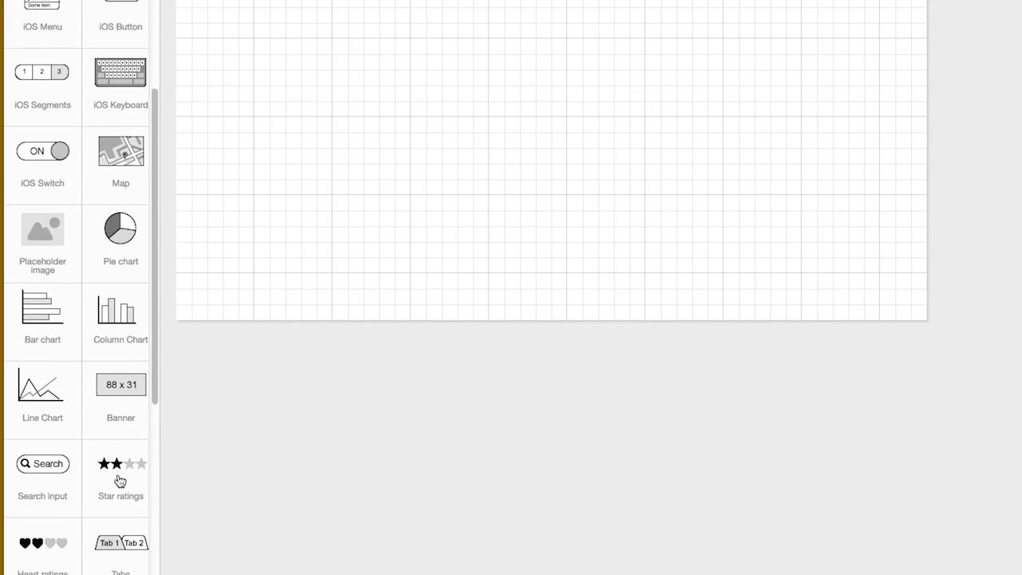
pyautogui.scroll(-10, 119, 480)
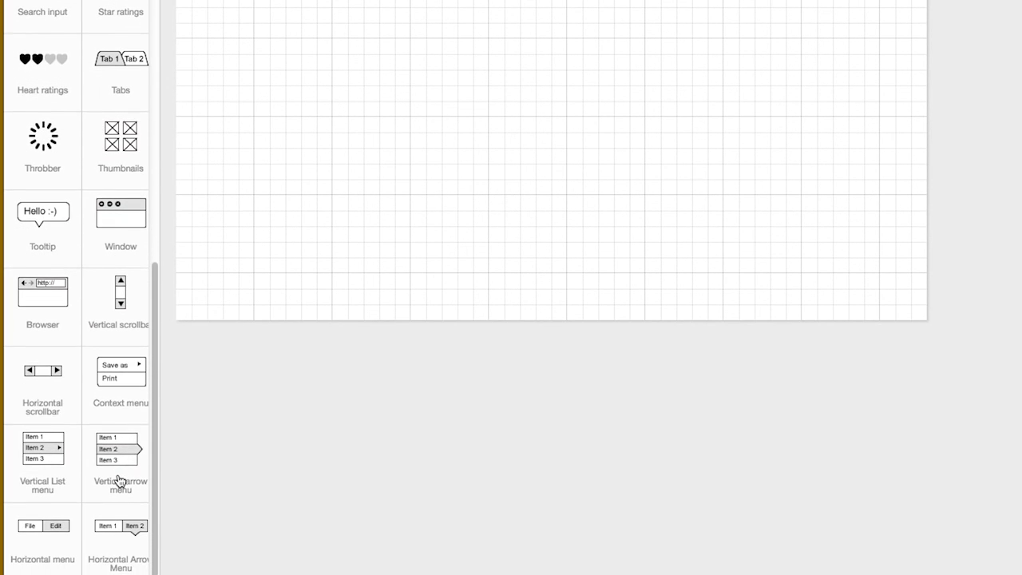
pyautogui.scroll(-5, 118, 480)
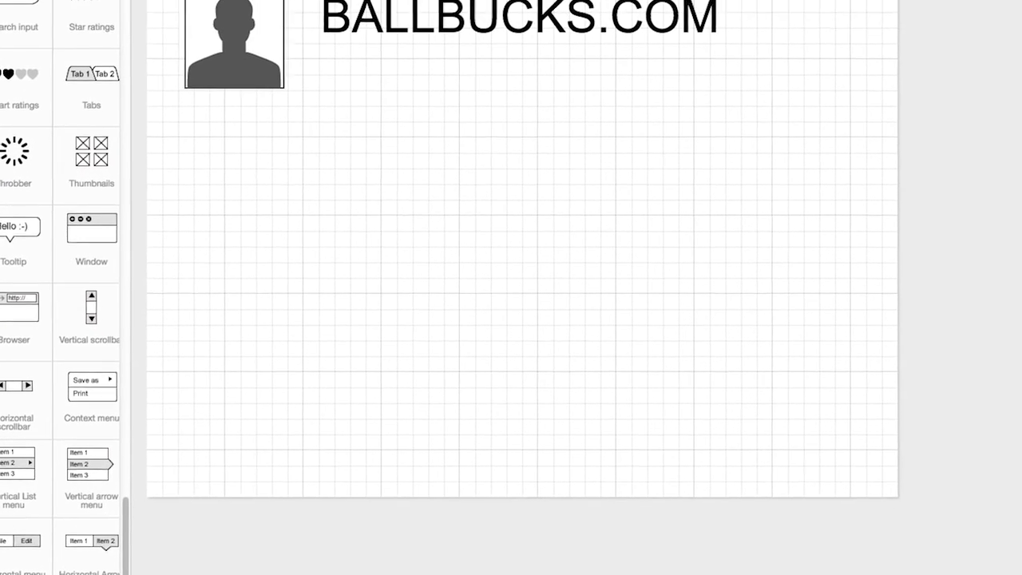
pyautogui.moveTo(14, 542)
pyautogui.mouseDown()
pyautogui.moveTo(280, 107)
pyautogui.moveTo(280, 189)
pyautogui.moveTo(279, 170)
pyautogui.mouseUp()
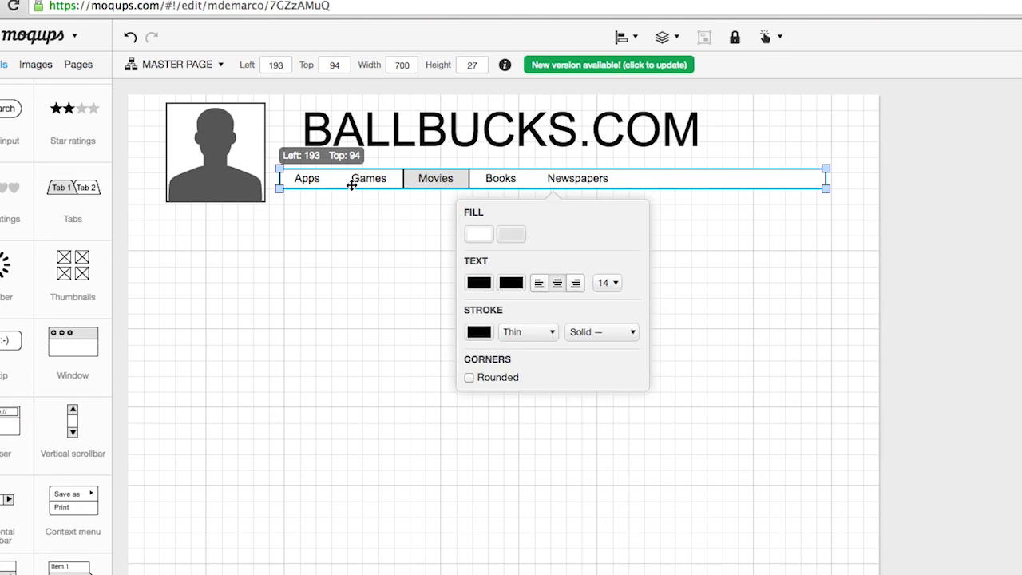
# Rename the menu items to HOME, OUR LEGAL TEAM, WHY NEUTER?, LOW-COST & FREE SERVICES, GET THE APP, CONTACT
pyautogui.doubleClick(352, 186)
pyautogui.click(311, 201)
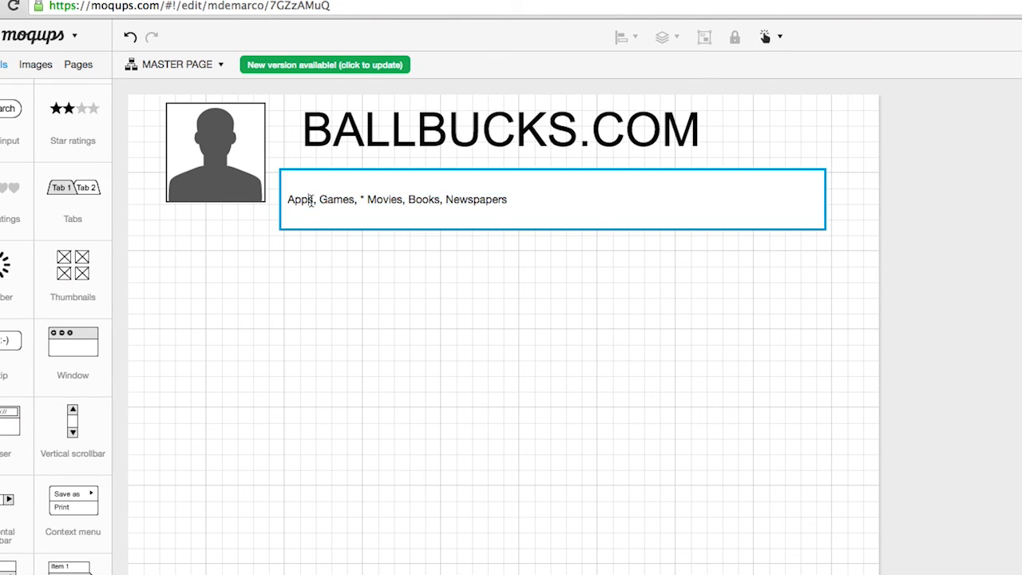
pyautogui.write('HOME')
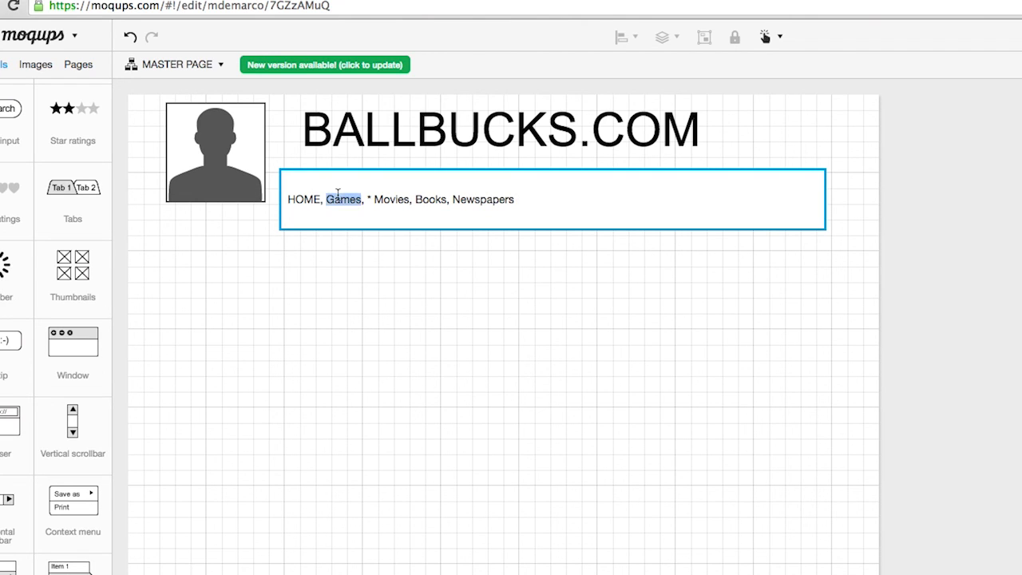
pyautogui.write('OUR LEGAL TEA')
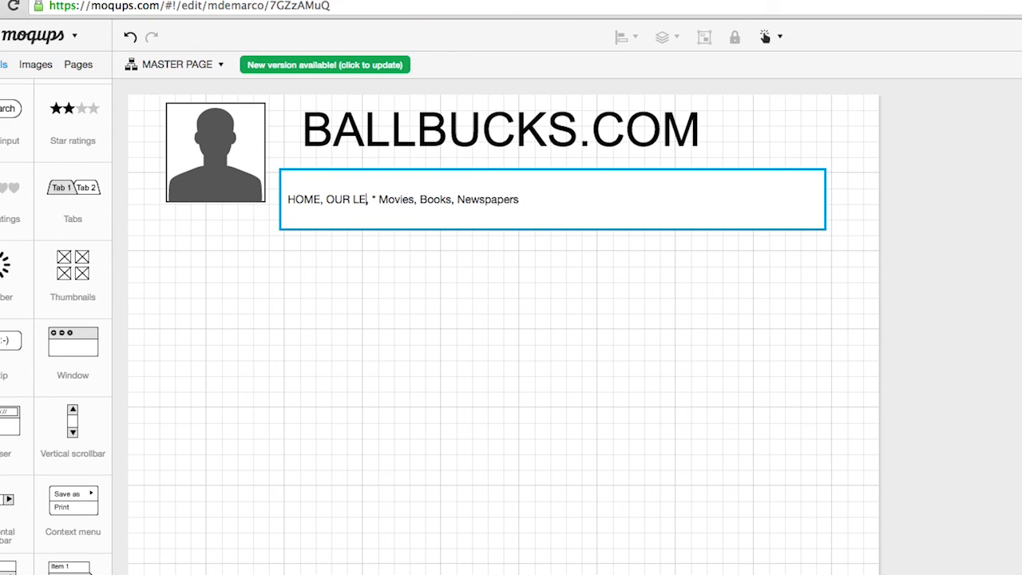
pyautogui.write('M')
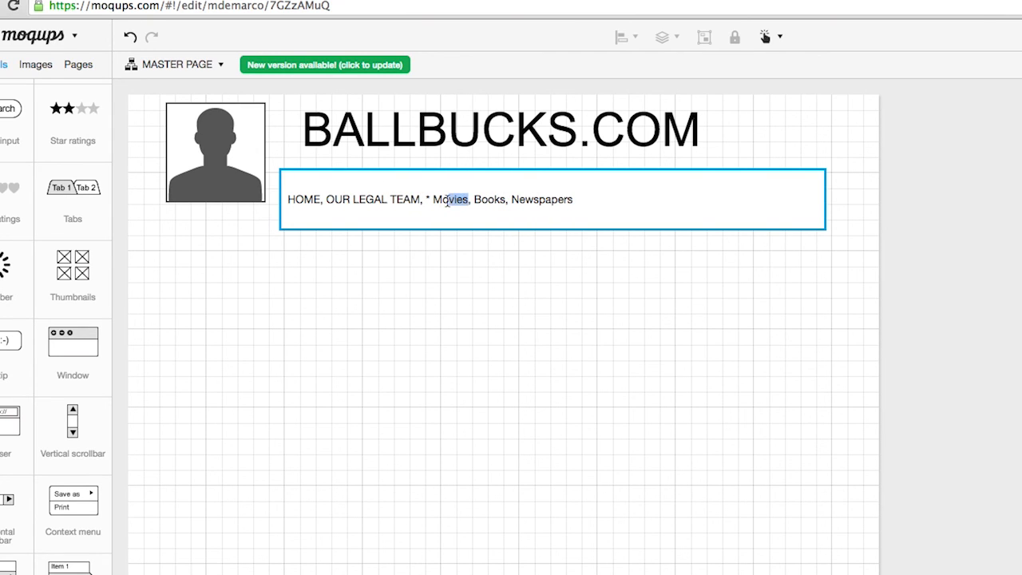
pyautogui.write('WHY SPA')
pyautogui.write('Y NE')
pyautogui.press('BackSpace')
pyautogui.press('BackSpace')
pyautogui.press('BackSpace')
pyautogui.press('BackSpace')
pyautogui.press('BackSpace')
pyautogui.press('BackSpace')
pyautogui.press('BackSpace')
pyautogui.write('NU')
pyautogui.press('BackSpace')
pyautogui.write('EUTER?')
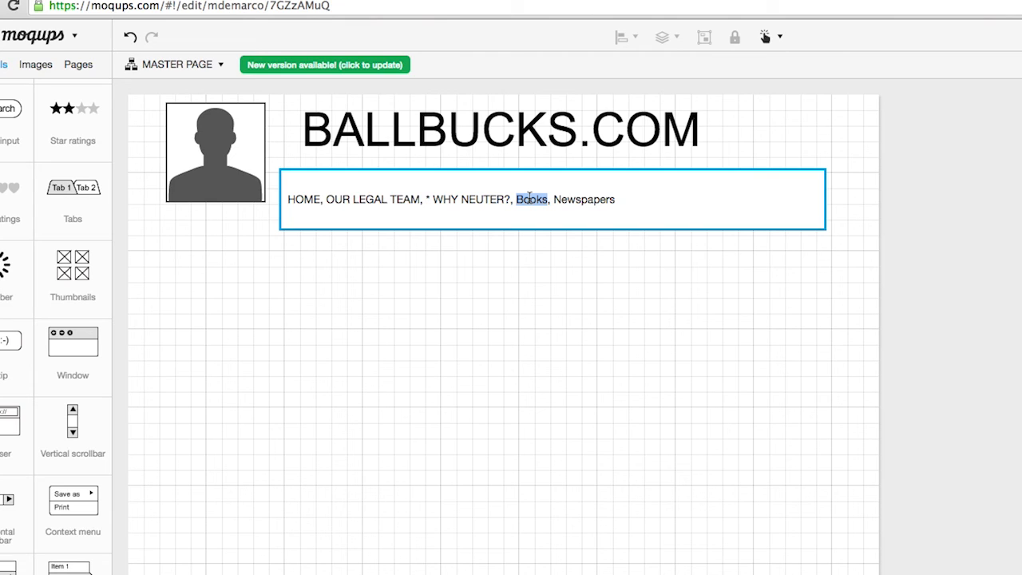
pyautogui.write('LOW-COST ')
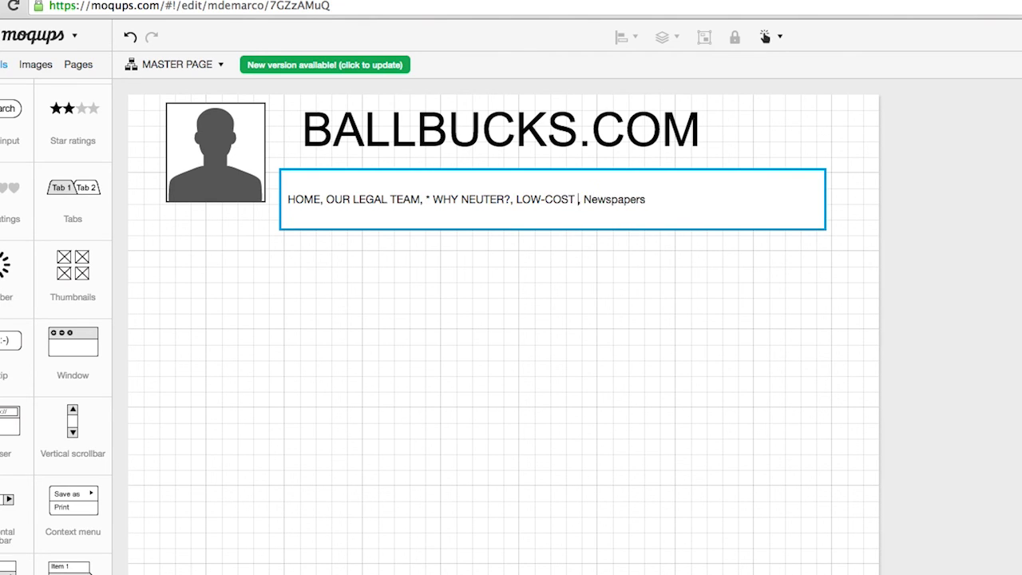
pyautogui.write('& FREE')
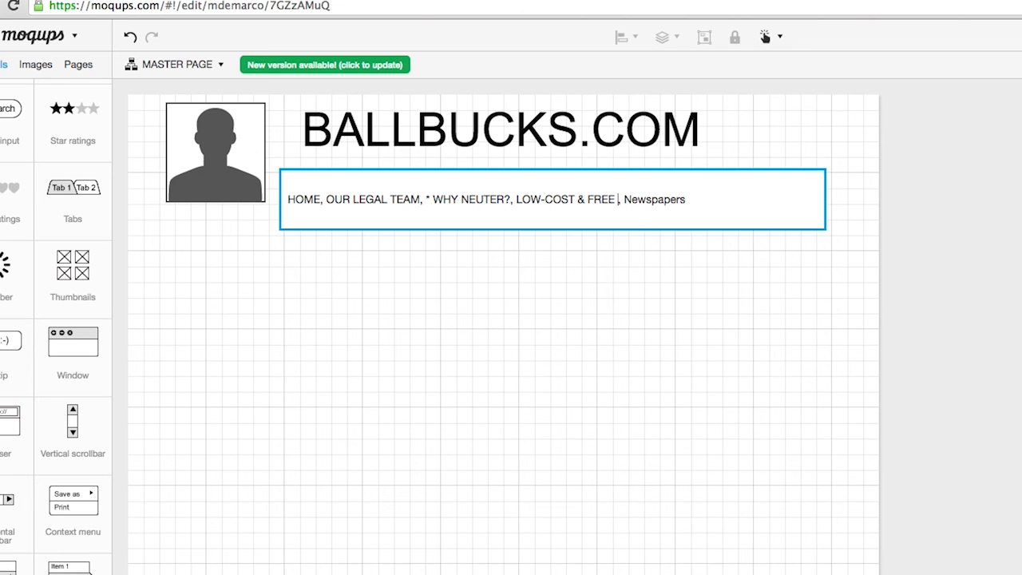
pyautogui.write(' SERVICES')
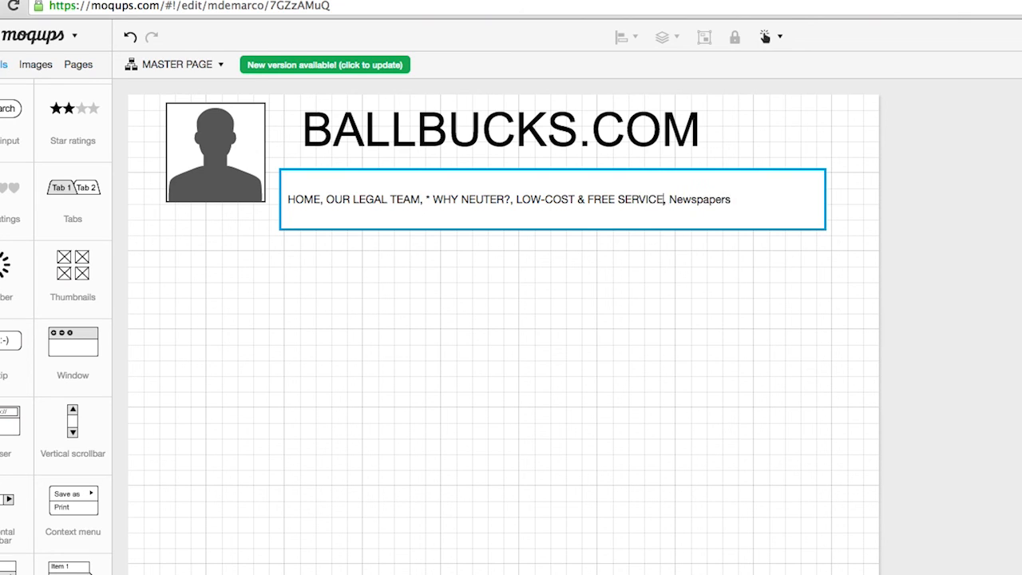
pyautogui.doubleClick(702, 196)
pyautogui.write('GET THE APP, CONTACT')
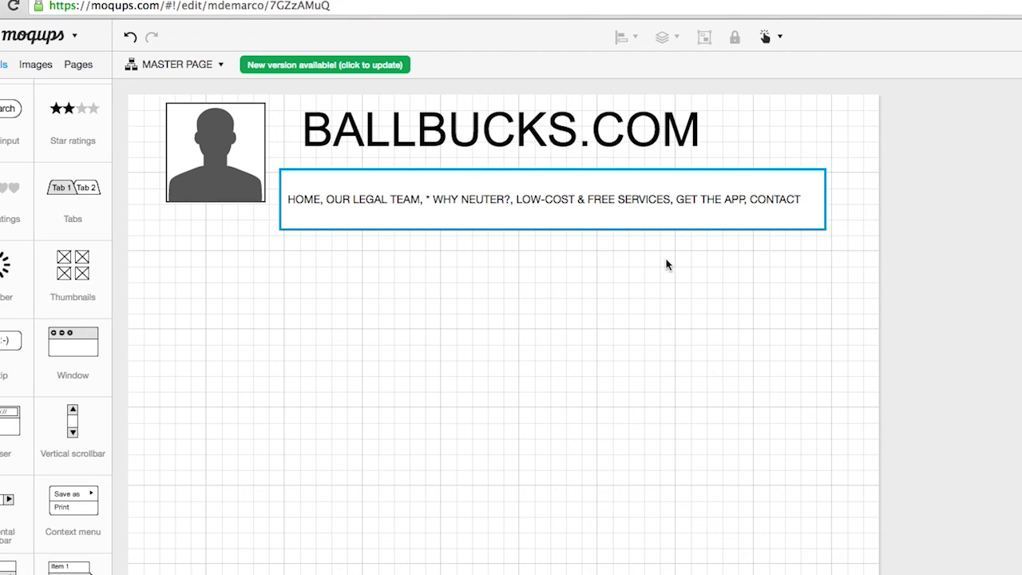
pyautogui.press('Escape')
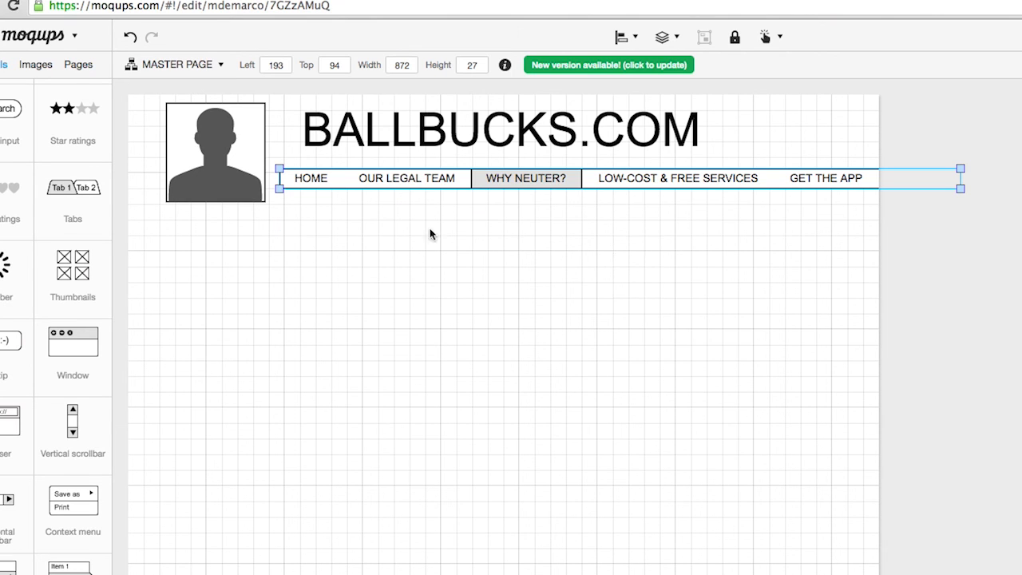
# Shrink the avatar to 103 px and reposition the tab bar and BALLBUCKS.COM title
pyautogui.click(244, 197)
pyautogui.moveTo(266, 202)
pyautogui.mouseDown()
pyautogui.moveTo(245, 176)
pyautogui.moveTo(258, 184)
pyautogui.mouseUp()
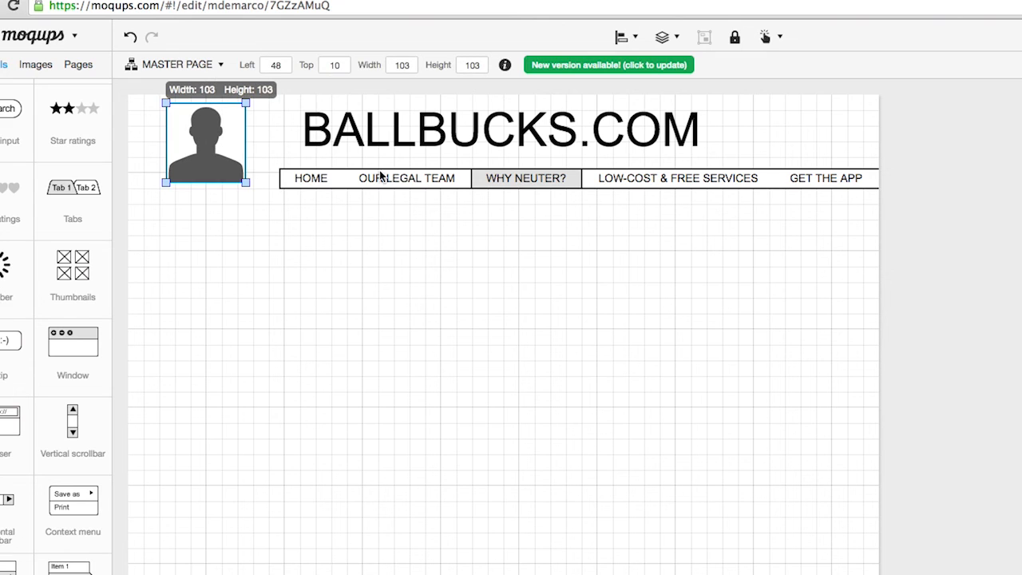
pyautogui.moveTo(335, 171); pyautogui.dragTo(222, 197)
pyautogui.click(513, 145)
pyautogui.moveTo(516, 164); pyautogui.dragTo(536, 183)
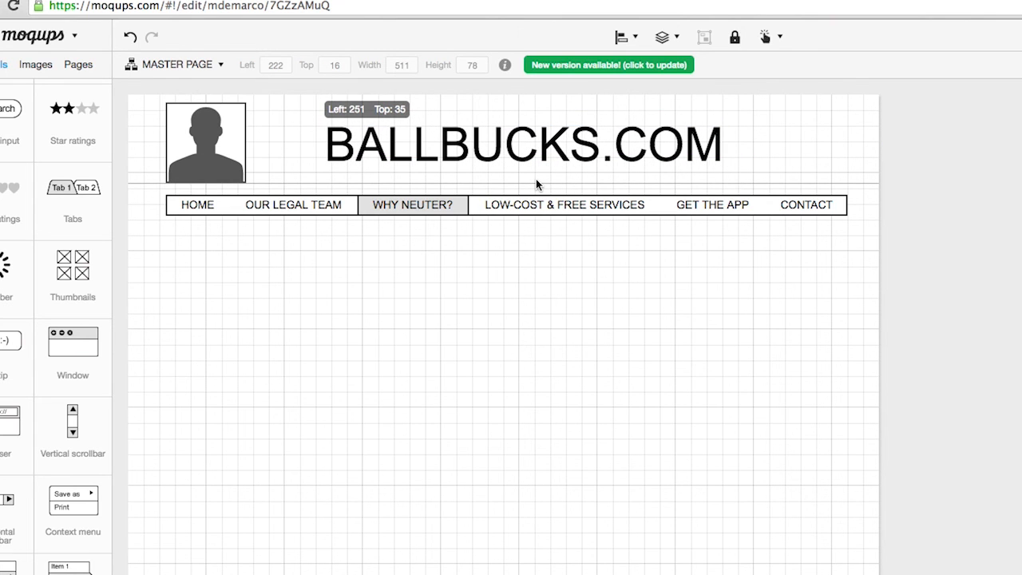
pyautogui.click(521, 365)
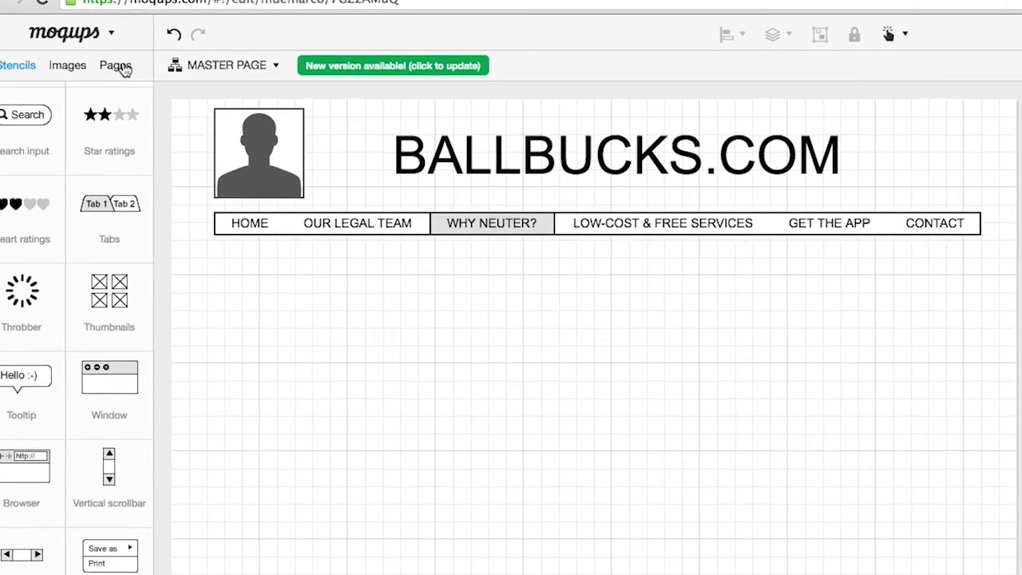
# Open the HOME page and assign MASTER PAGE as its master
pyautogui.click(78, 64)
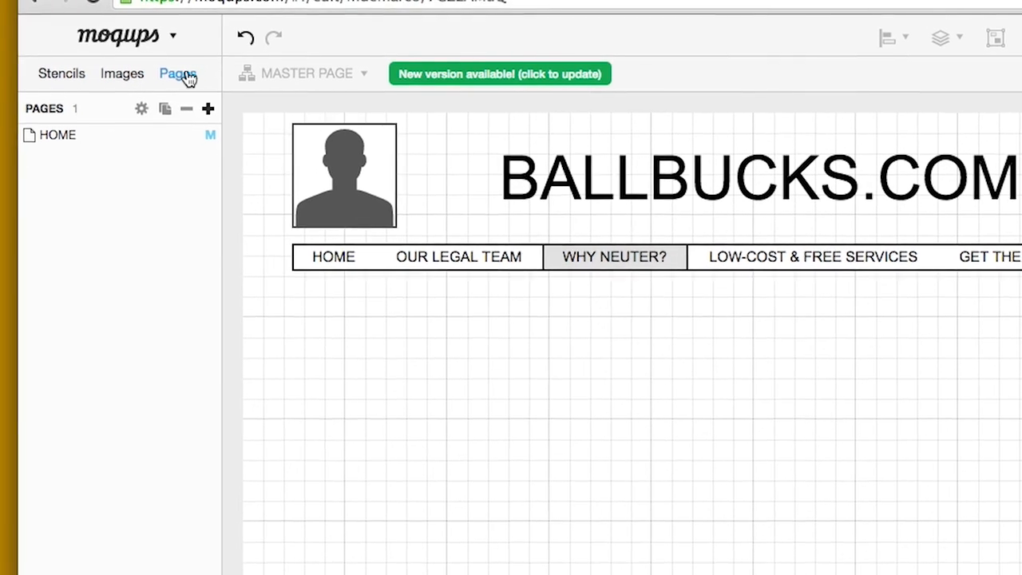
pyautogui.click(123, 134)
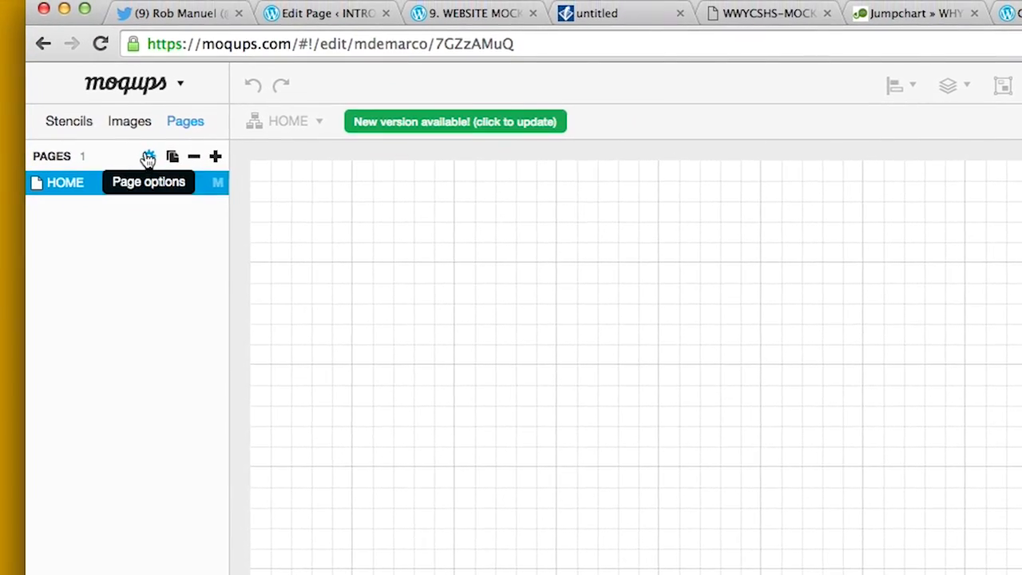
pyautogui.click(149, 153)
pyautogui.click(183, 218)
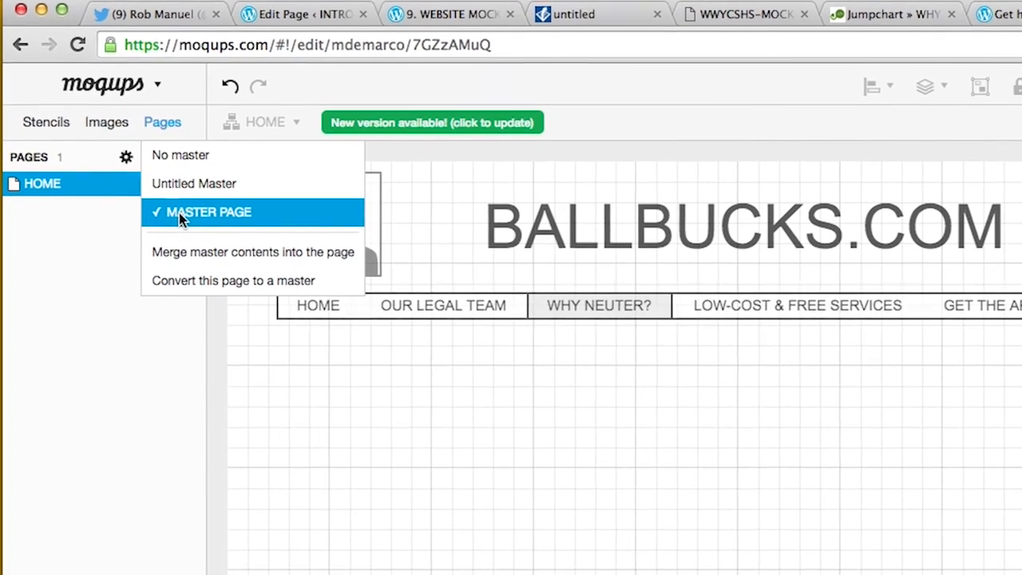
pyautogui.click(83, 161)
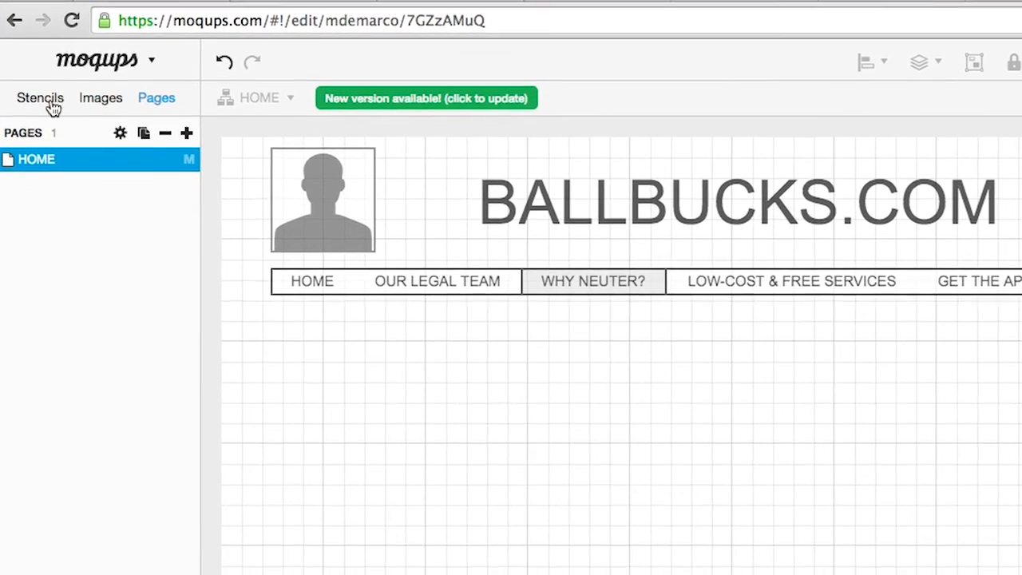
pyautogui.click(44, 105)
pyautogui.scroll(-15, 104, 151)
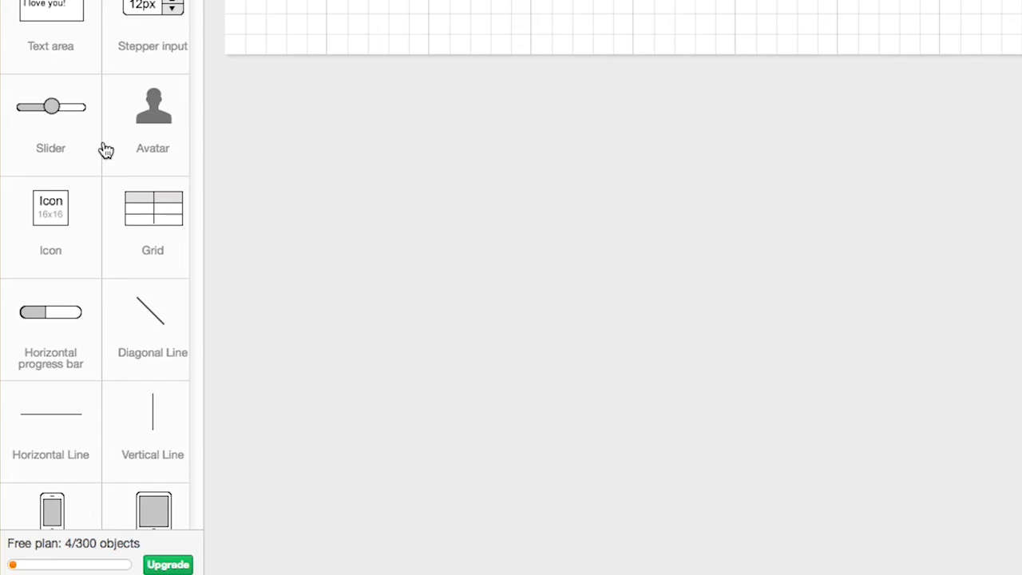
# Add a video player to HOME, sized 514×403, just below the navigation bar
pyautogui.scroll(-15, 108, 151)
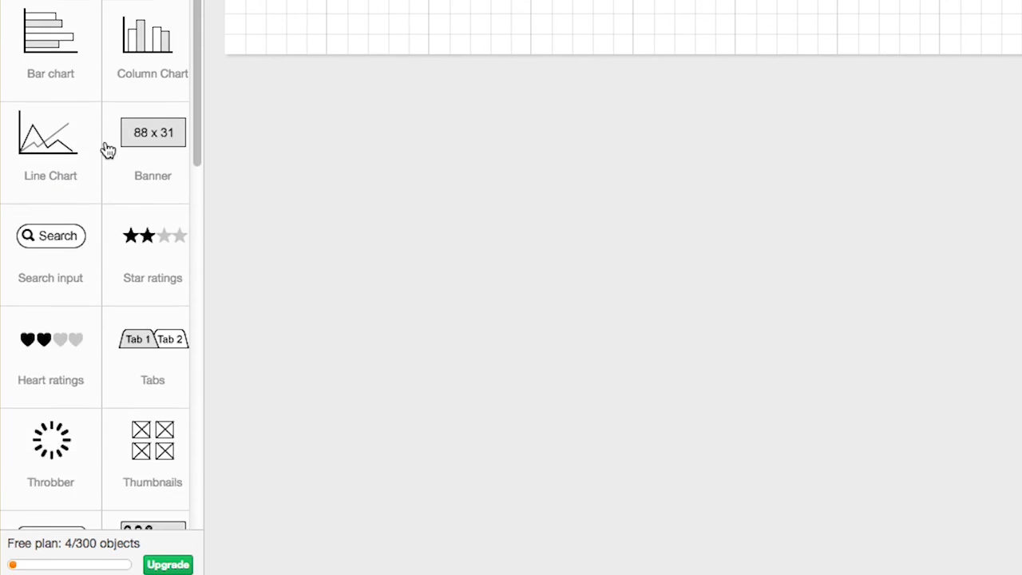
pyautogui.scroll(-3, 108, 151)
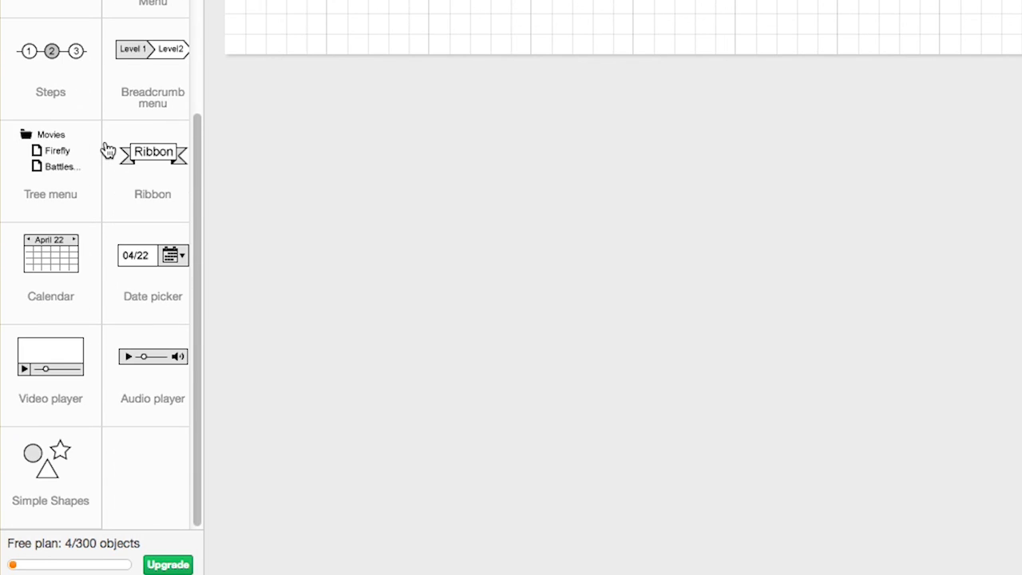
pyautogui.click(45, 356)
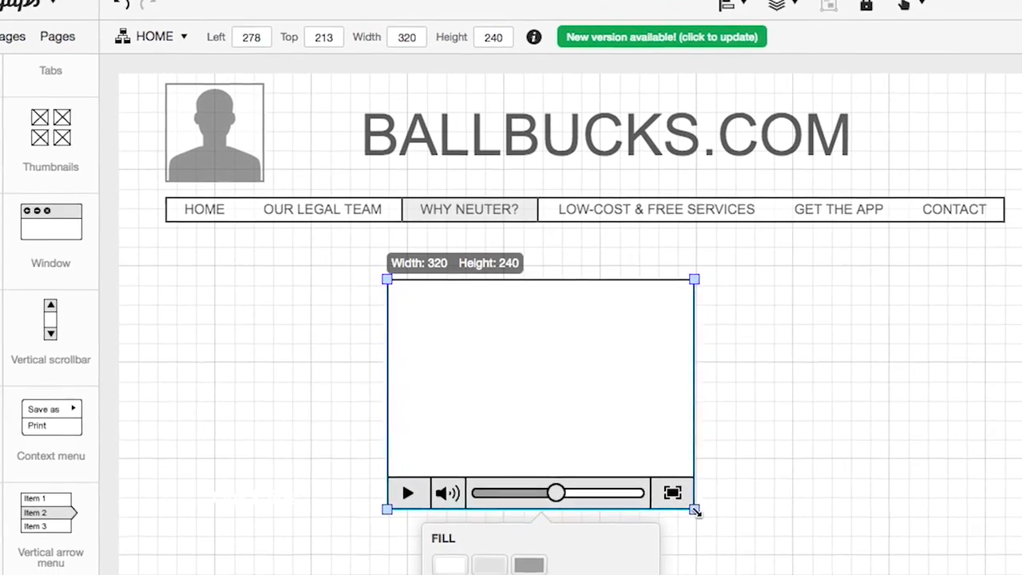
pyautogui.moveTo(695, 512); pyautogui.dragTo(879, 574)
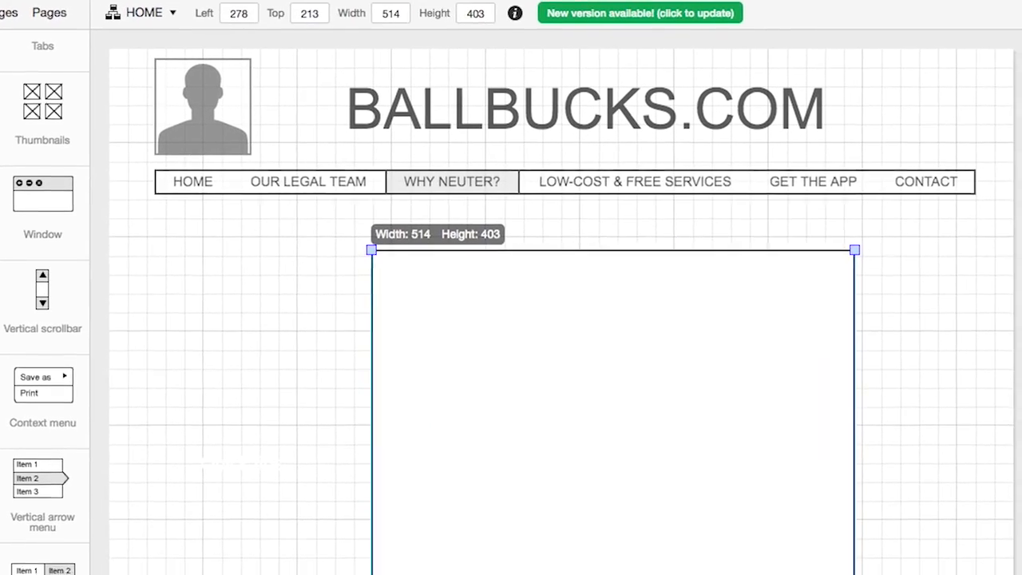
pyautogui.moveTo(657, 210); pyautogui.dragTo(589, 167)
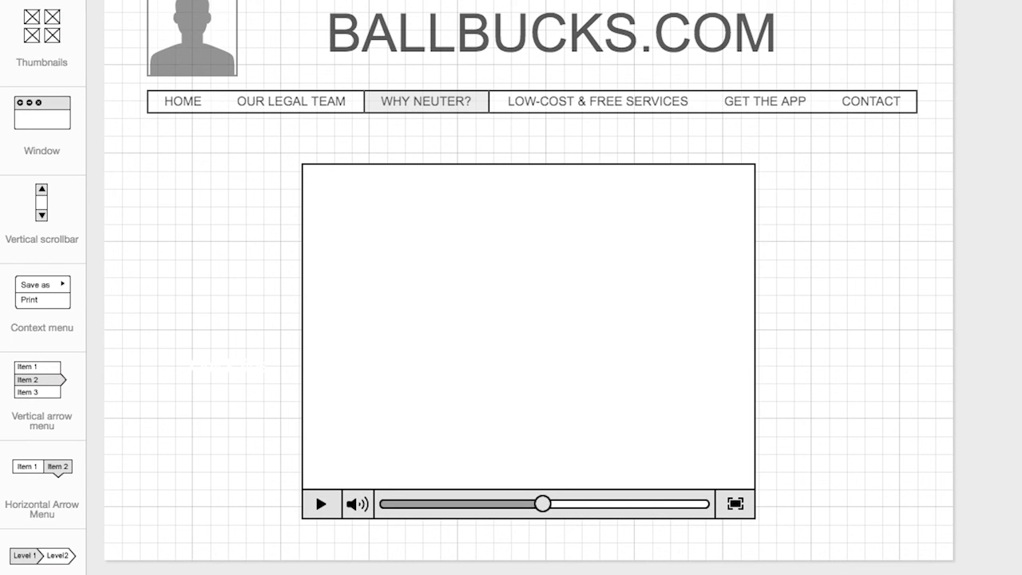
pyautogui.click(140, 44)
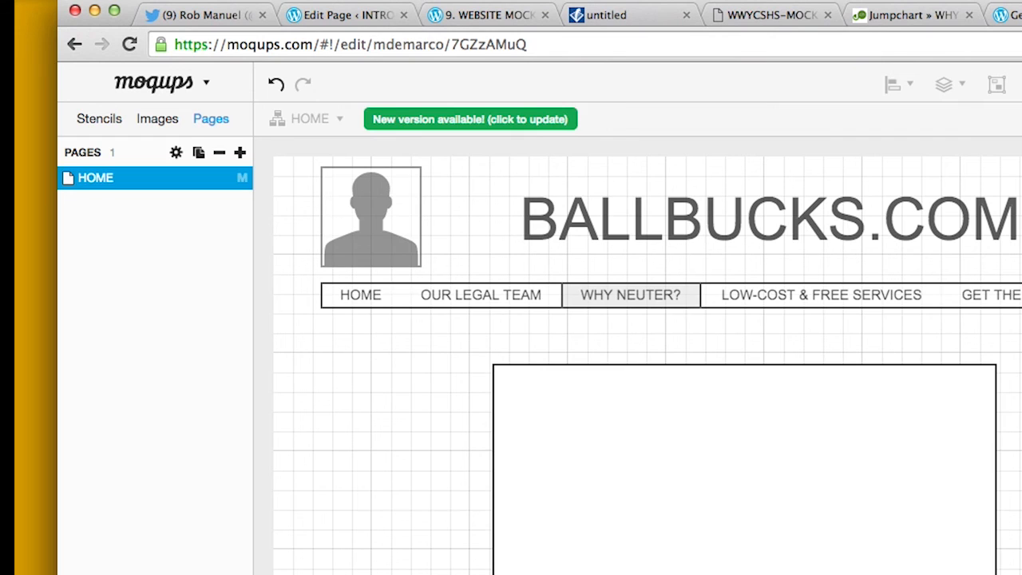
# Check the master's tab bar, then return to HOME and review its master options unchanged
pyautogui.click(112, 571)
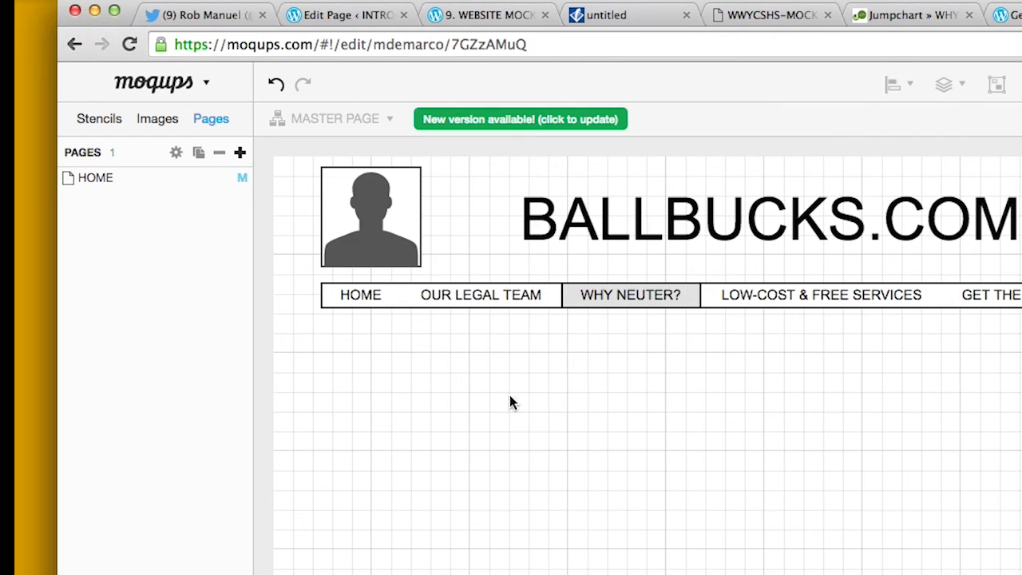
pyautogui.click(543, 289)
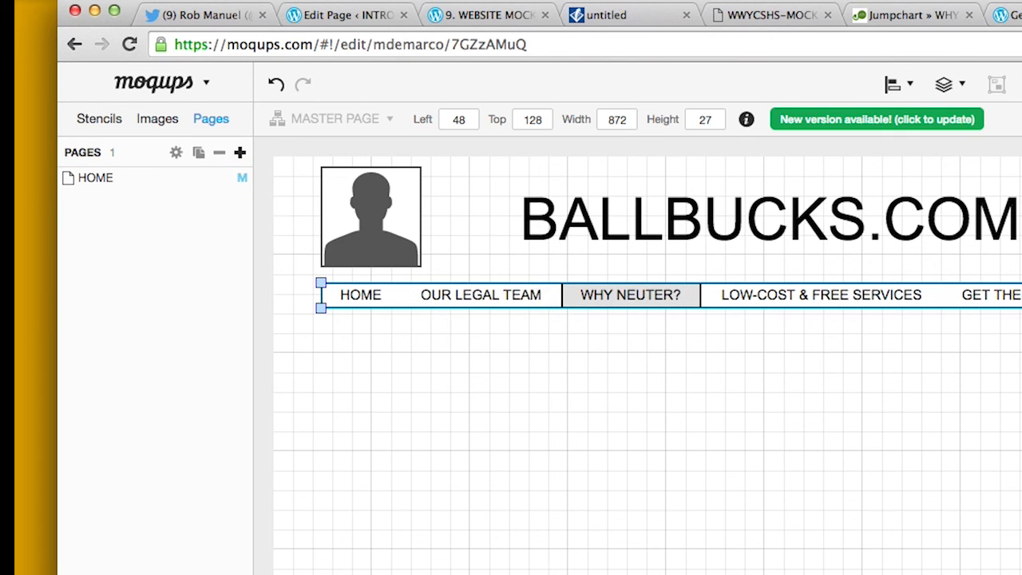
pyautogui.click(111, 179)
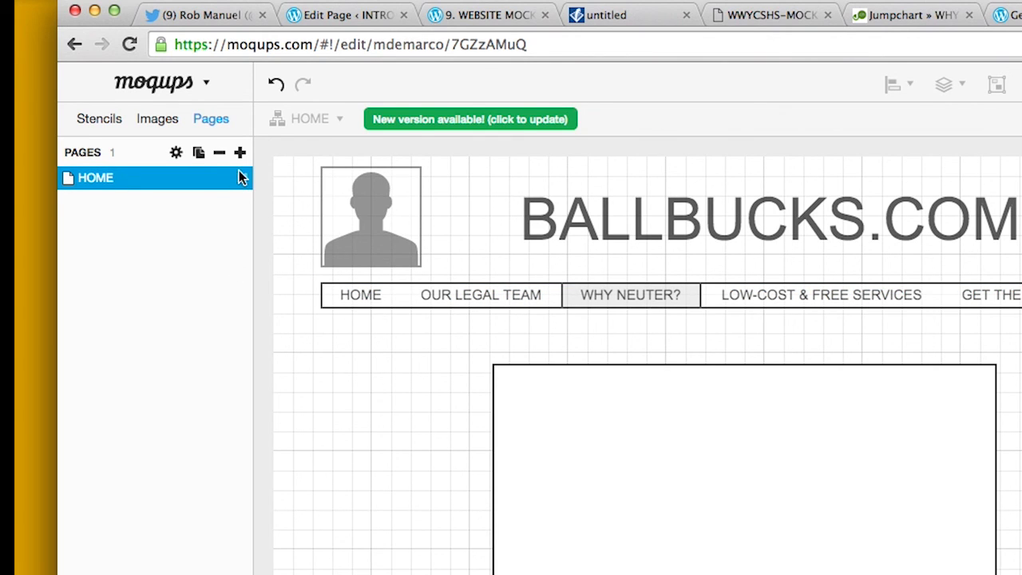
pyautogui.click(176, 152)
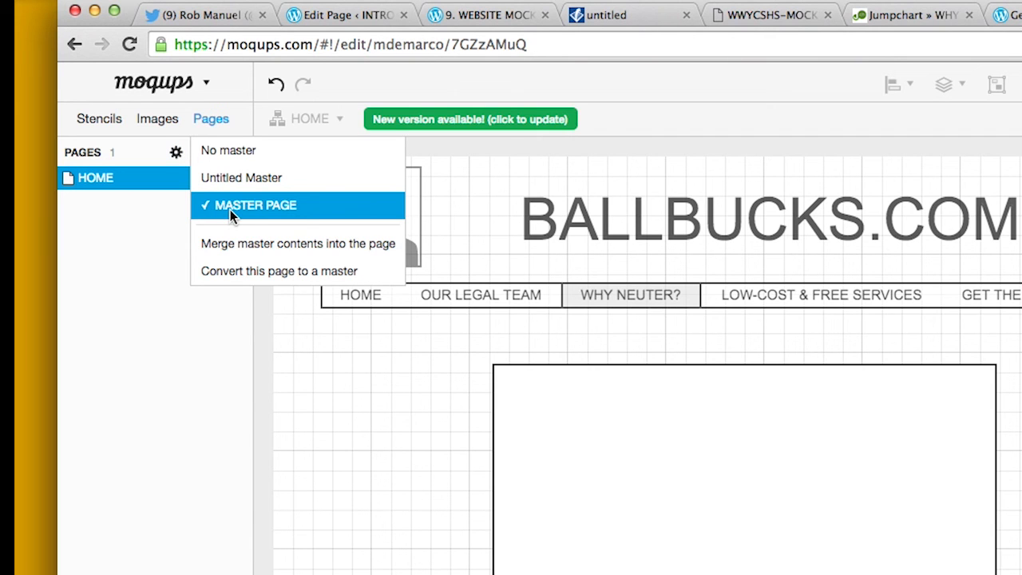
pyautogui.click(116, 540)
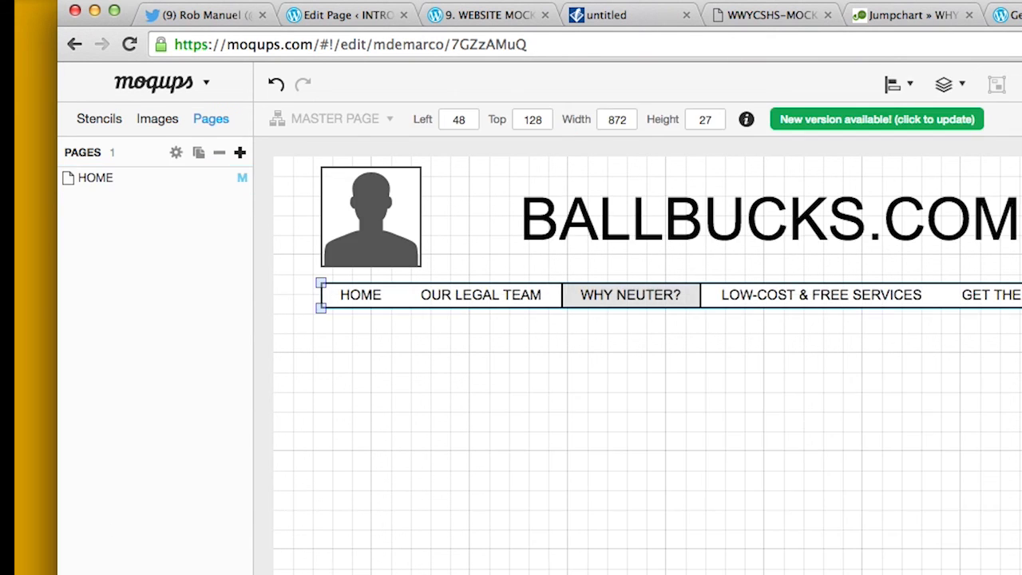
# Add a new page named LEGAL TEAM and apply MASTER PAGE as its master
pyautogui.click(240, 152)
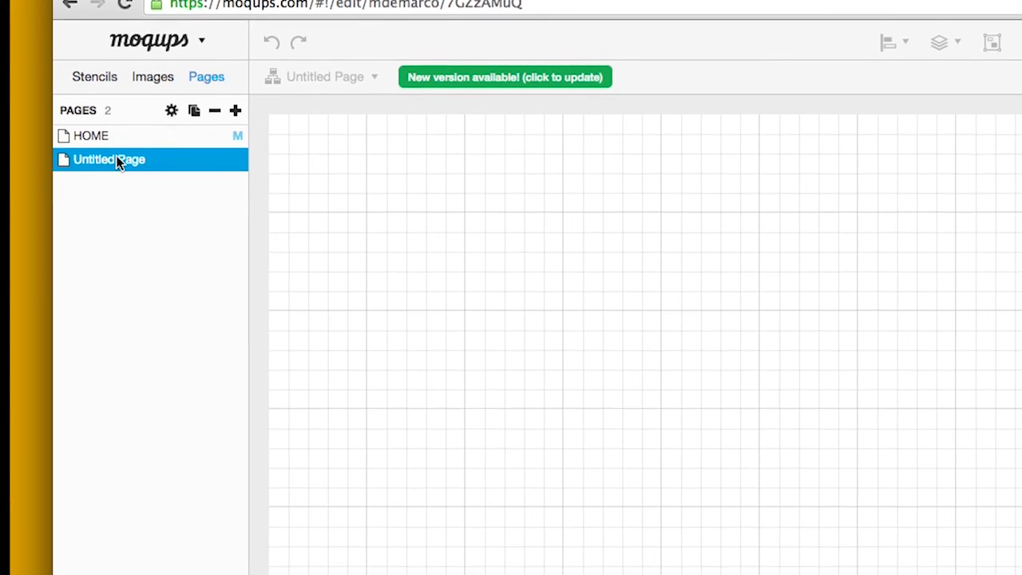
pyautogui.doubleClick(118, 175)
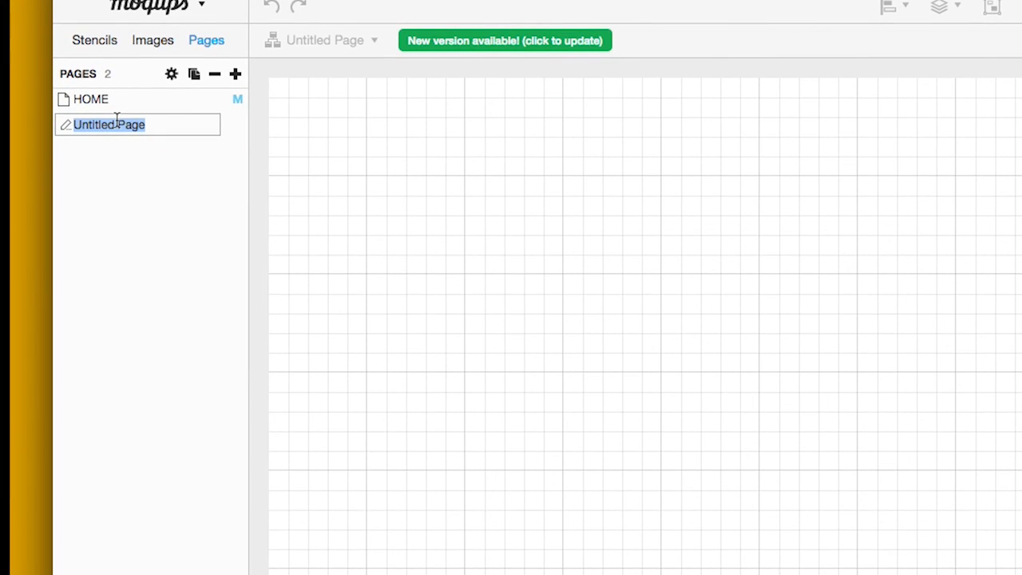
pyautogui.write('OU')
pyautogui.press('Return')
pyautogui.click(171, 73)
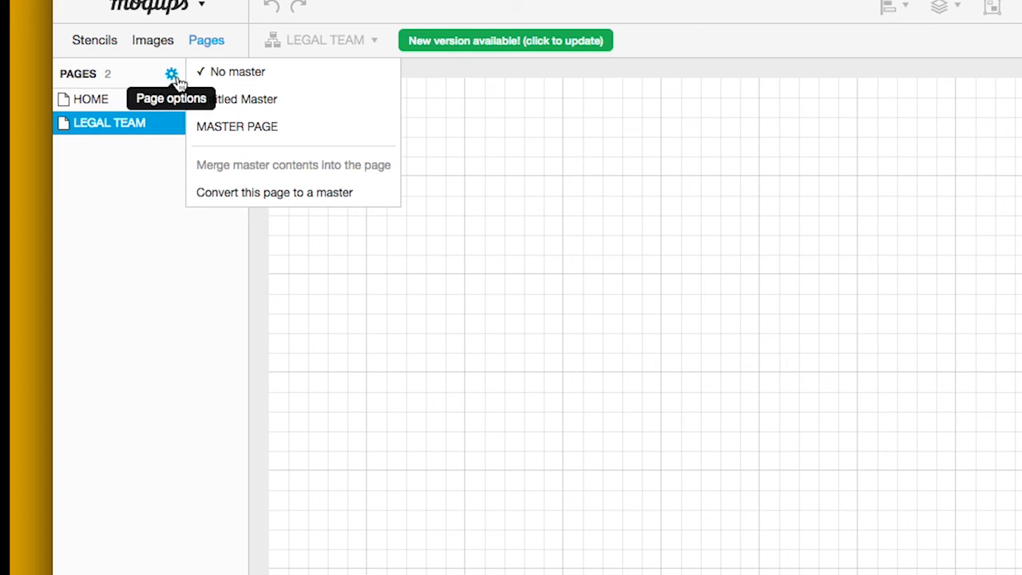
pyautogui.click(275, 123)
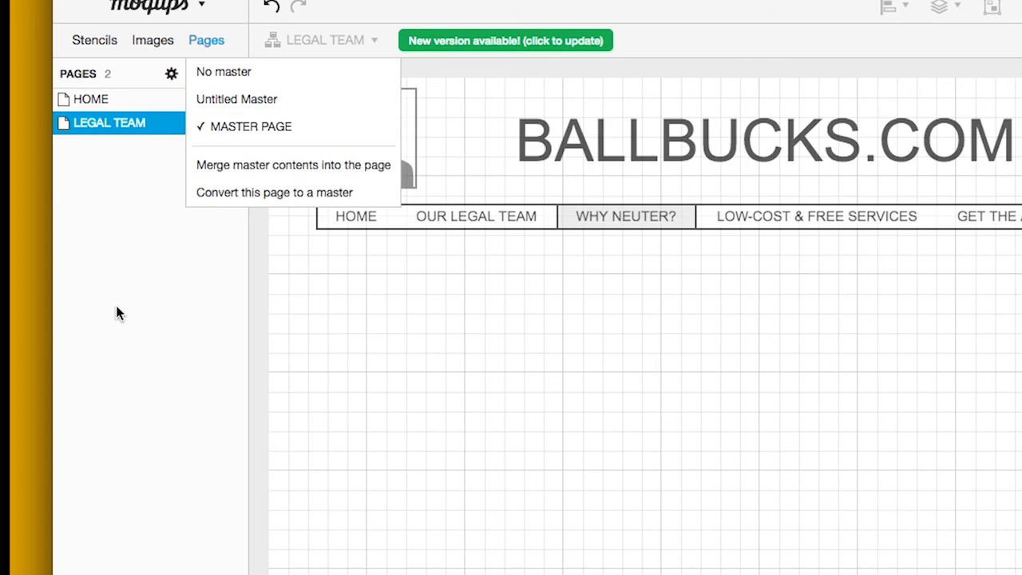
pyautogui.click(98, 40)
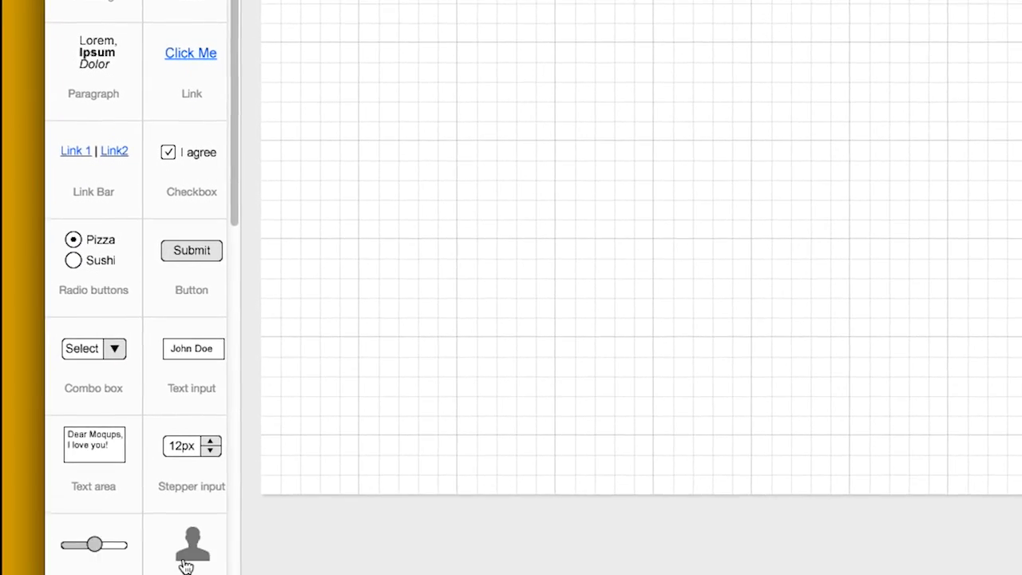
# Add two 92×92 avatars below the navigation bar, setting the second to Dudette
pyautogui.moveTo(187, 562); pyautogui.dragTo(294, 0)
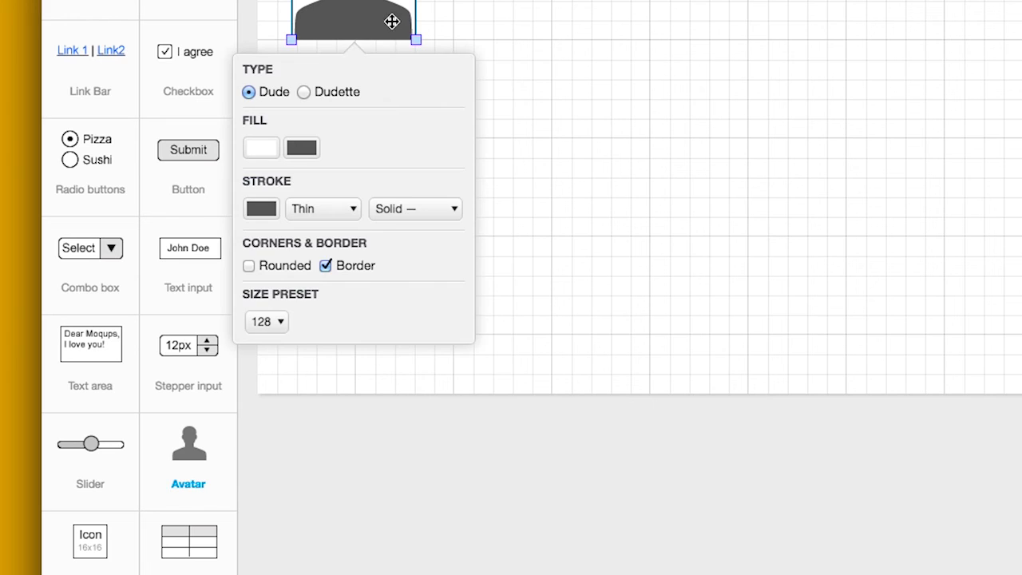
pyautogui.moveTo(415, 39); pyautogui.dragTo(381, 16)
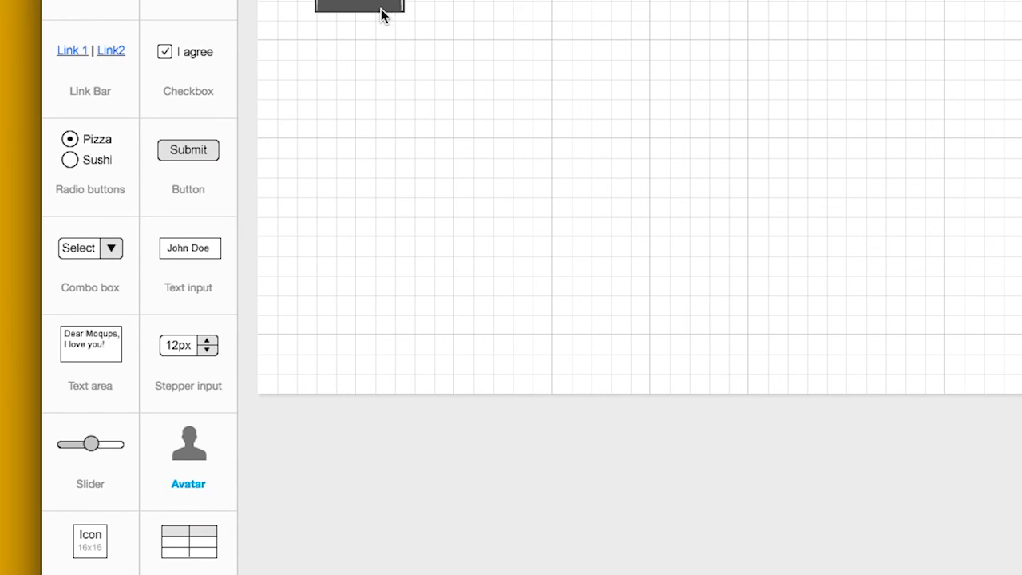
pyautogui.click(383, 104)
pyautogui.moveTo(189, 444); pyautogui.dragTo(318, 28)
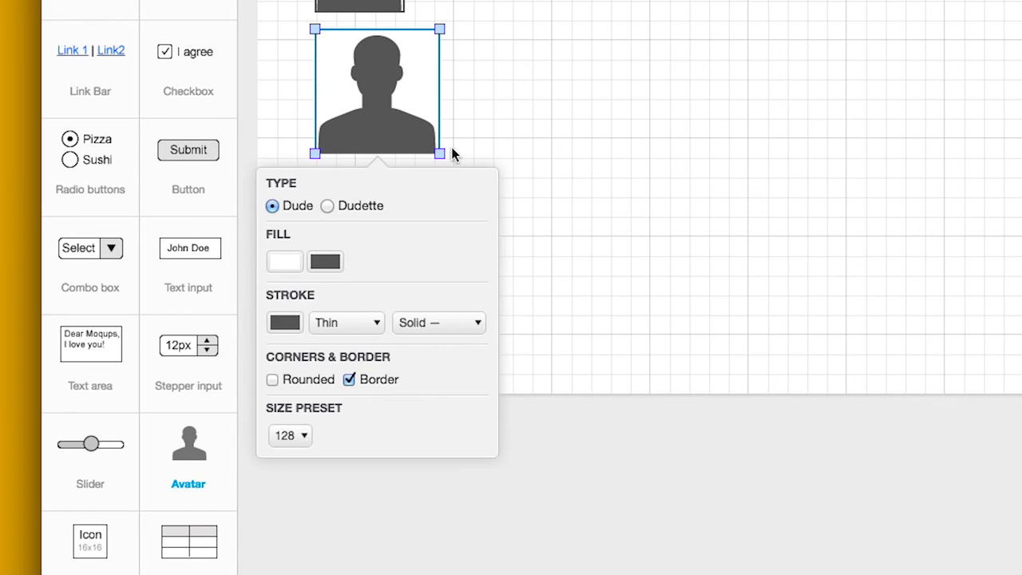
pyautogui.moveTo(440, 154); pyautogui.dragTo(406, 119)
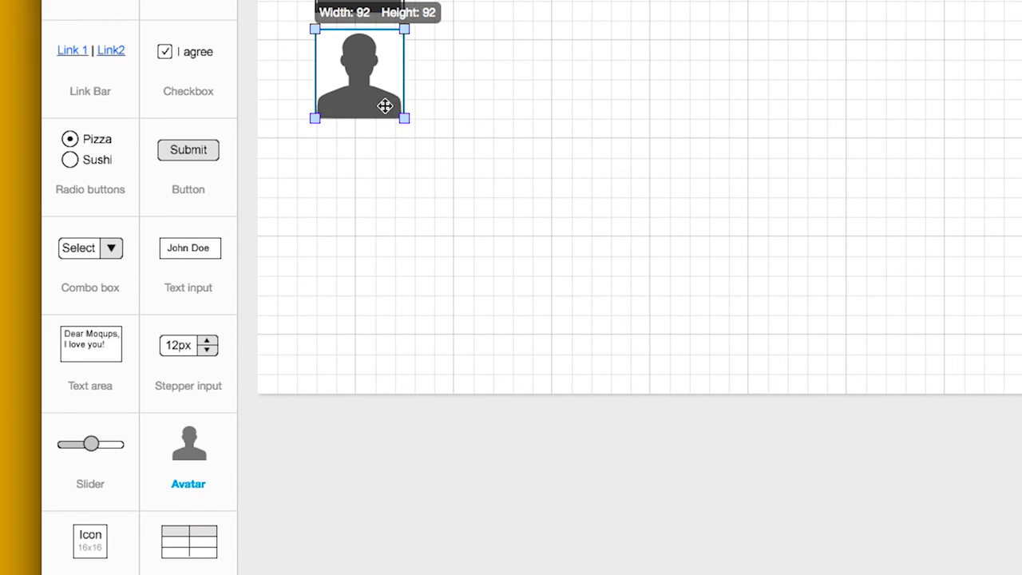
pyautogui.click(359, 88)
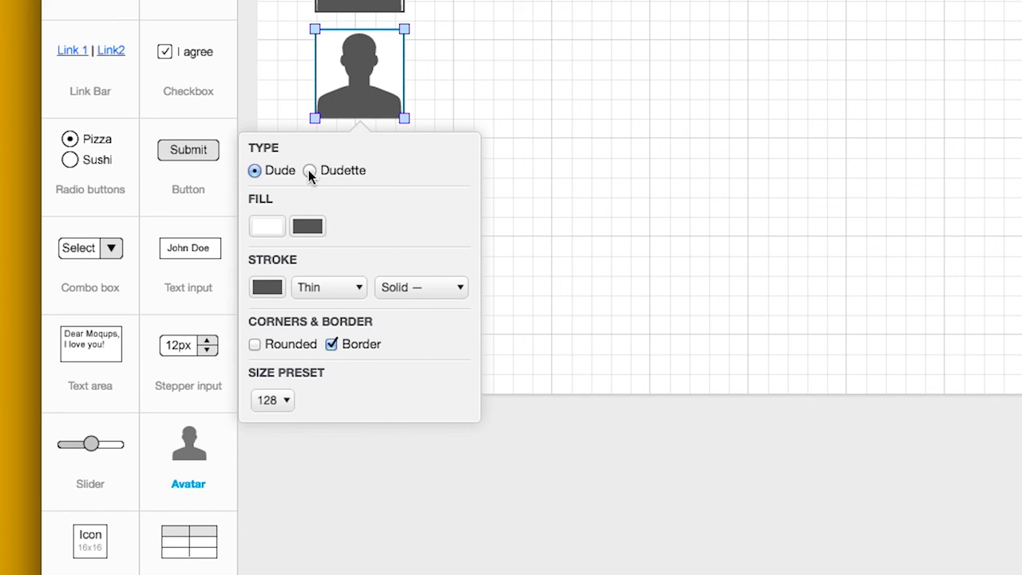
pyautogui.click(310, 170)
pyautogui.click(515, 171)
# Stack a third and fourth 92×92 avatar below, setting the fourth to Dudette
pyautogui.moveTo(180, 467); pyautogui.dragTo(311, 138)
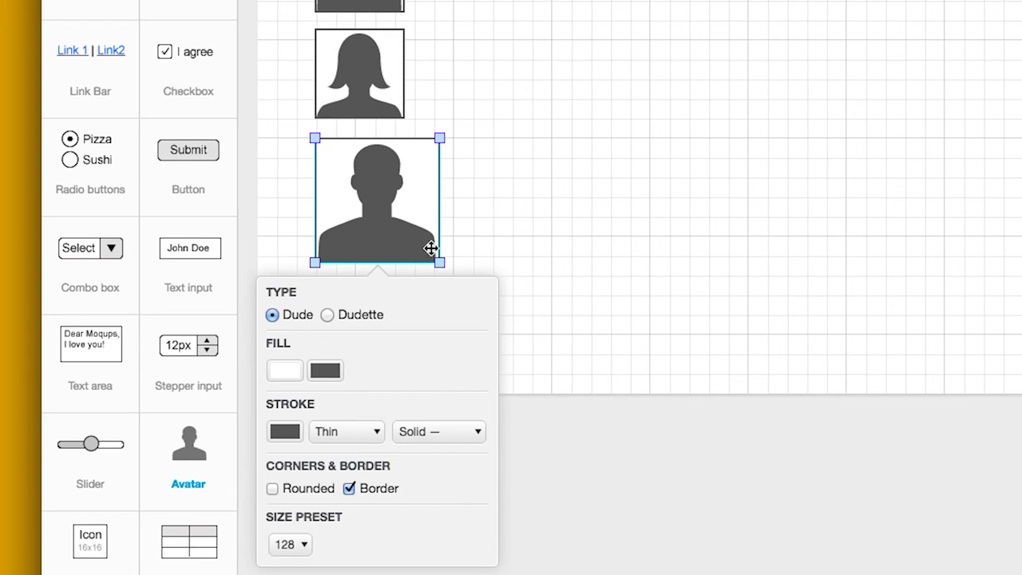
pyautogui.moveTo(440, 264); pyautogui.dragTo(406, 229)
pyautogui.moveTo(189, 455); pyautogui.dragTo(320, 244)
pyautogui.moveTo(440, 369); pyautogui.dragTo(404, 334)
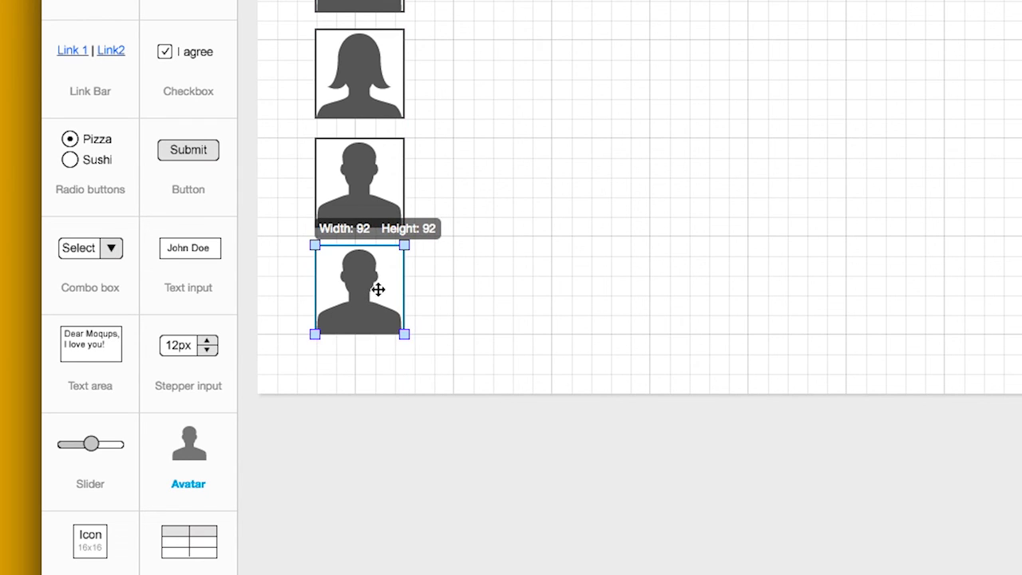
pyautogui.click(377, 289)
pyautogui.click(310, 386)
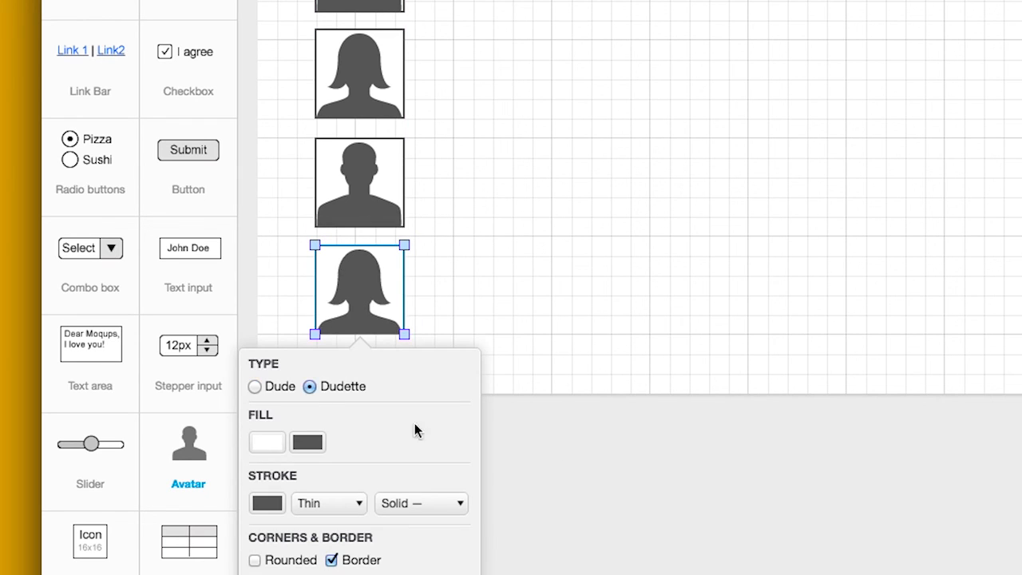
pyautogui.click(584, 462)
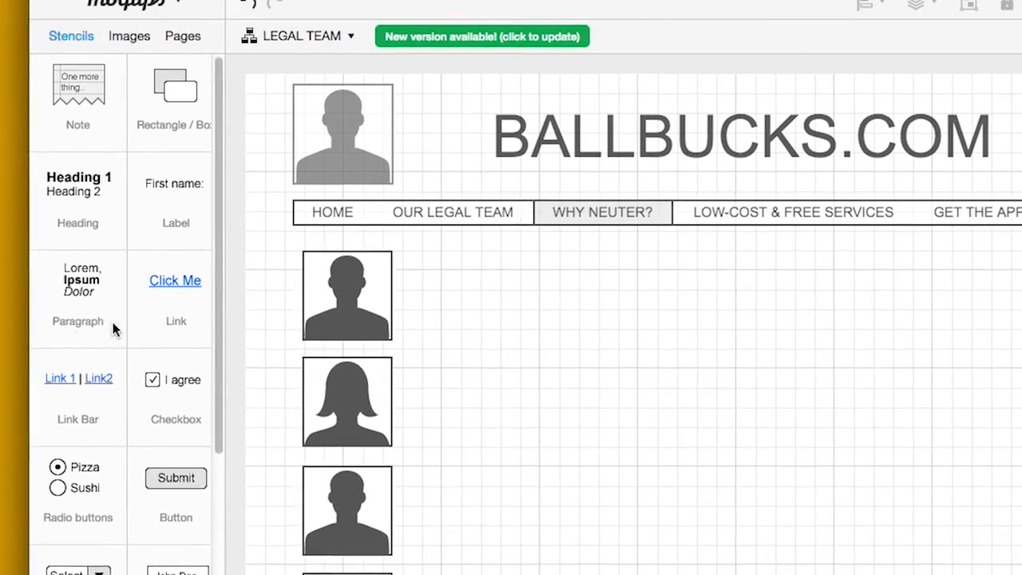
# Add a 650-wide Lorem ipsum bio beside the first avatar, headed by the first member's name
pyautogui.moveTo(80, 152); pyautogui.dragTo(419, 99)
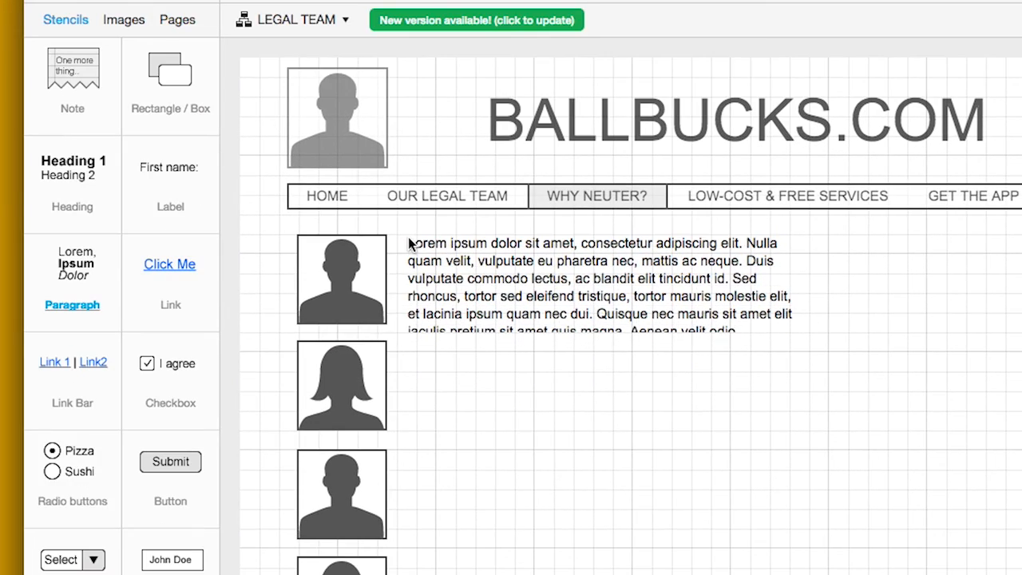
pyautogui.click(414, 278)
pyautogui.moveTo(801, 332); pyautogui.dragTo(999, 322)
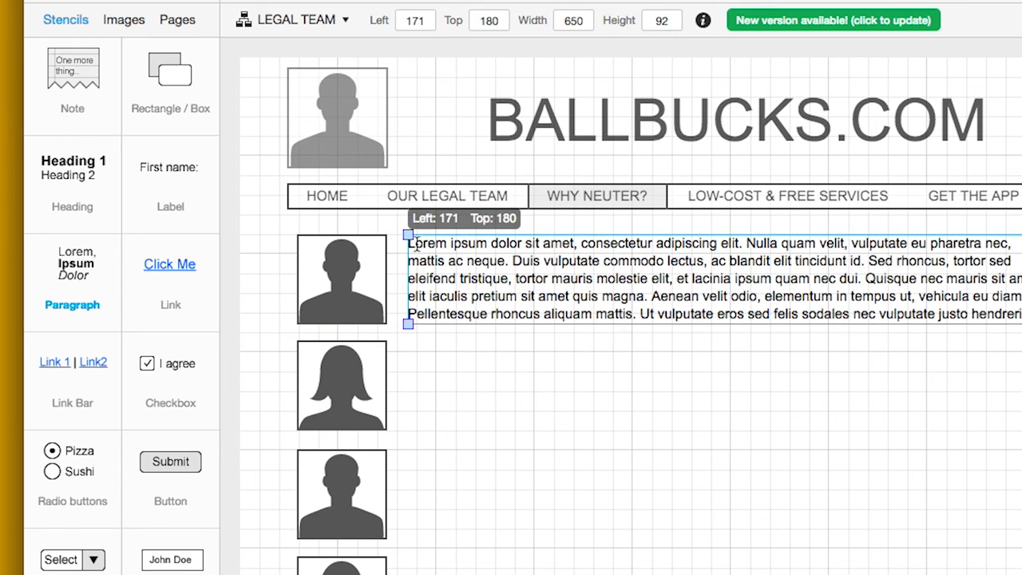
pyautogui.doubleClick(437, 246)
pyautogui.click(533, 269)
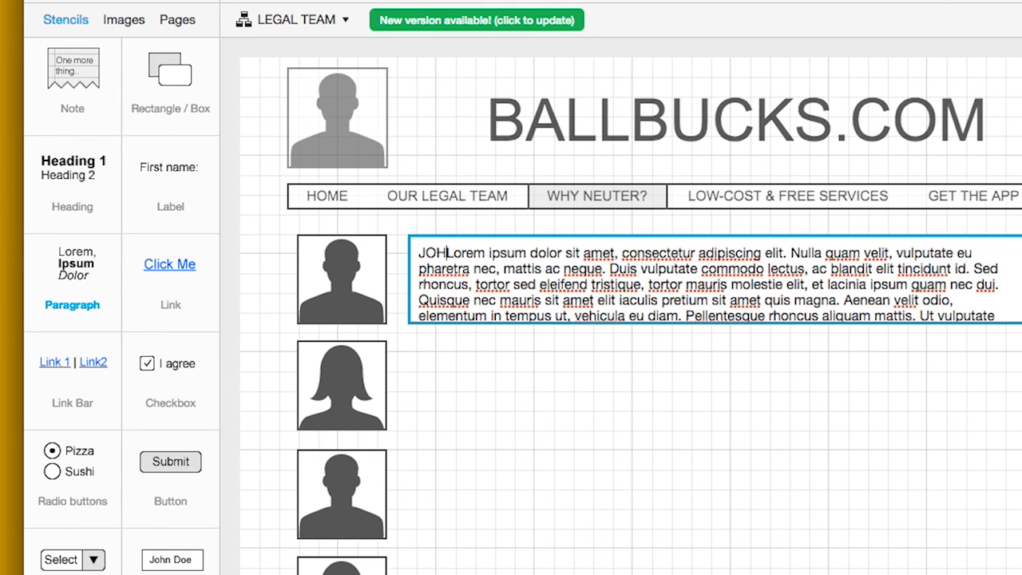
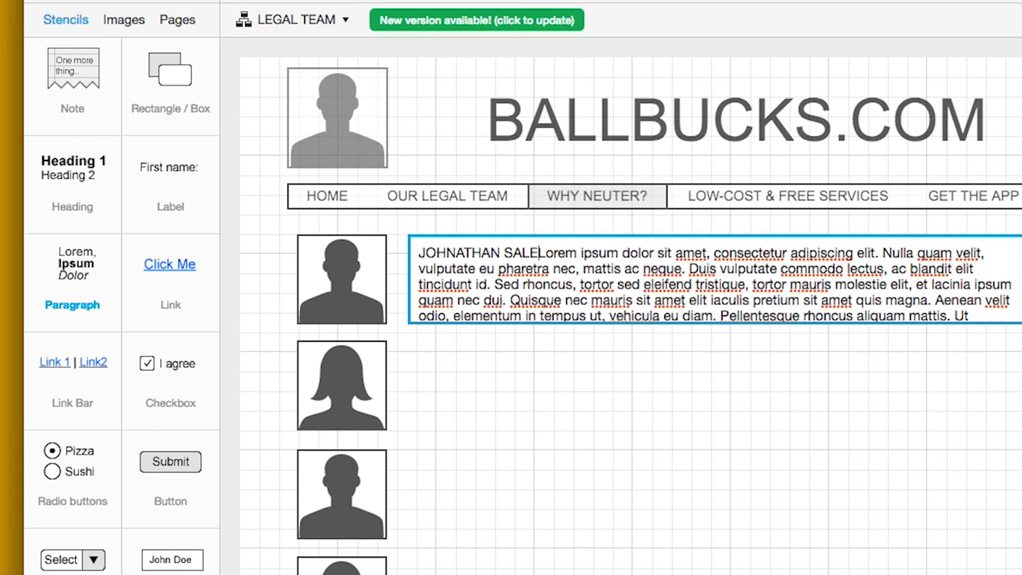
pyautogui.write('BILL')
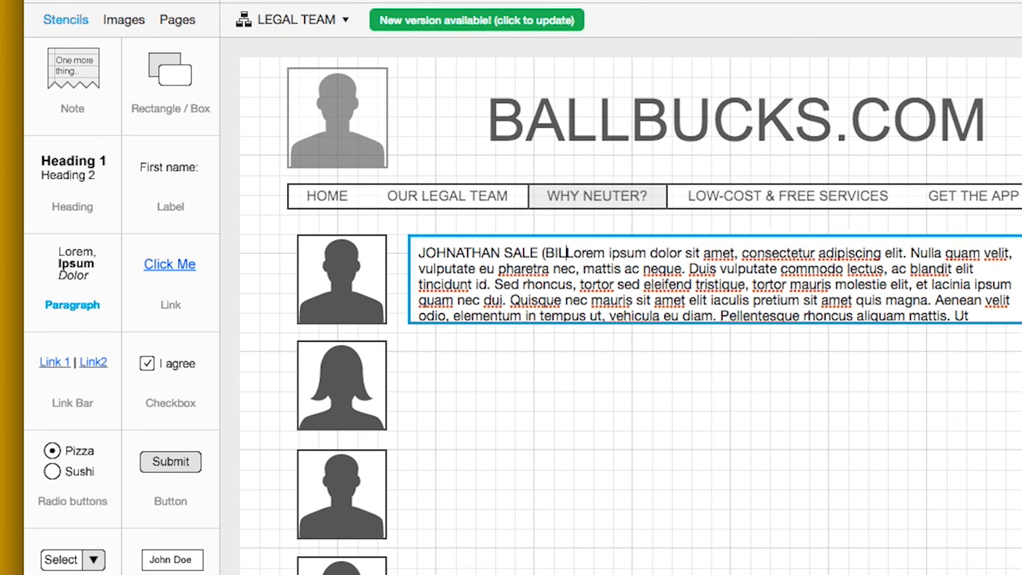
pyautogui.press('BackSpace')
pyautogui.press('BackSpace')
pyautogui.press('BackSpace')
pyautogui.press('BackSpace')
pyautogui.press('BackSpace')
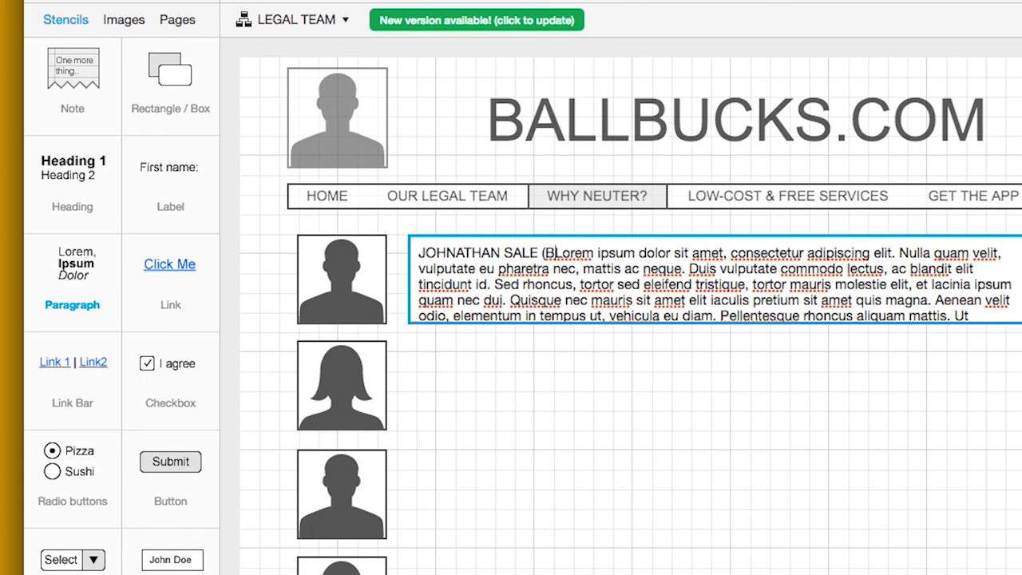
pyautogui.write(')')
pyautogui.press('Return')
pyautogui.click(552, 368)
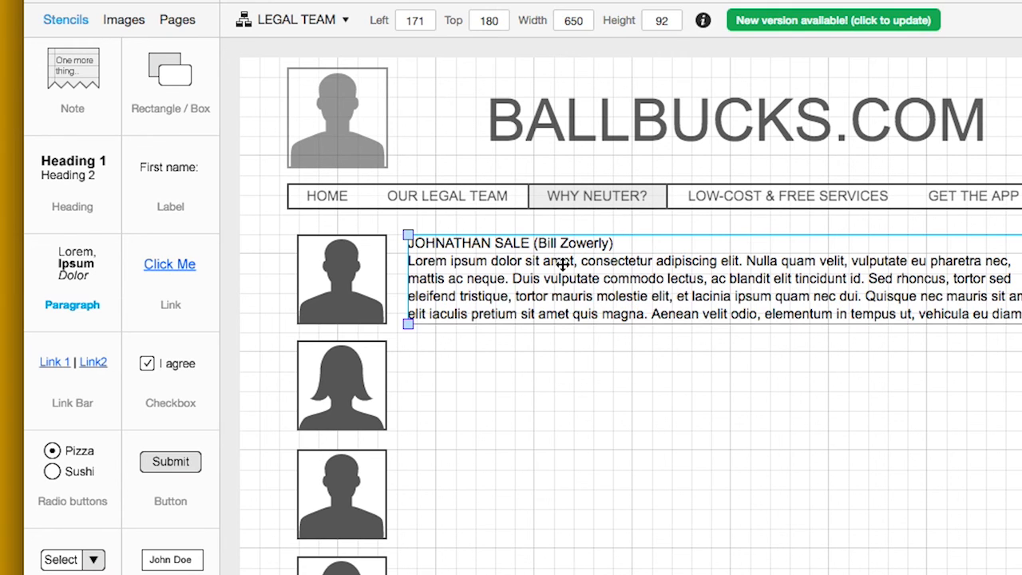
# Paste three more copies of the bio paragraph for the other avatars
pyautogui.click(560, 297)
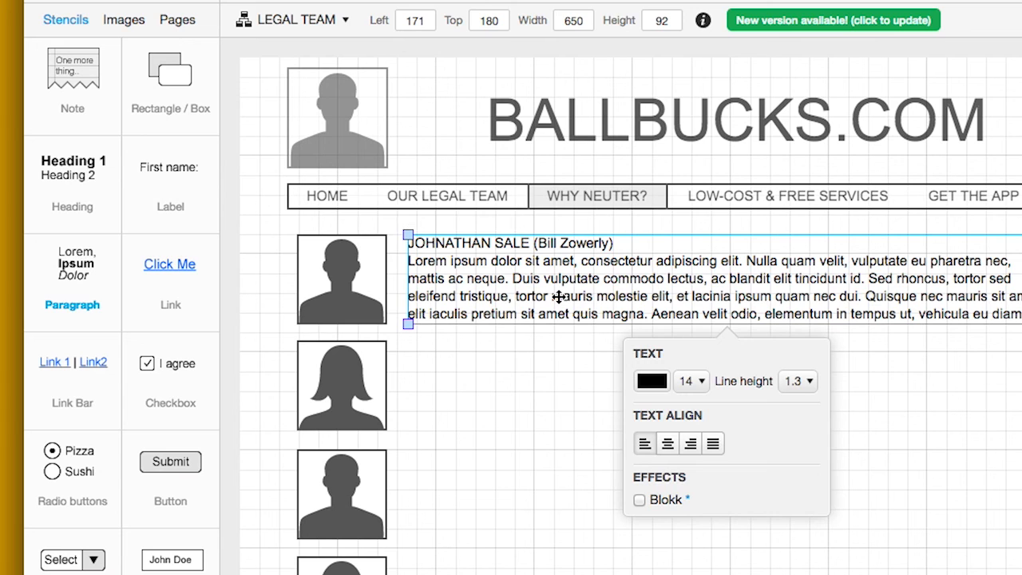
pyautogui.click(503, 359)
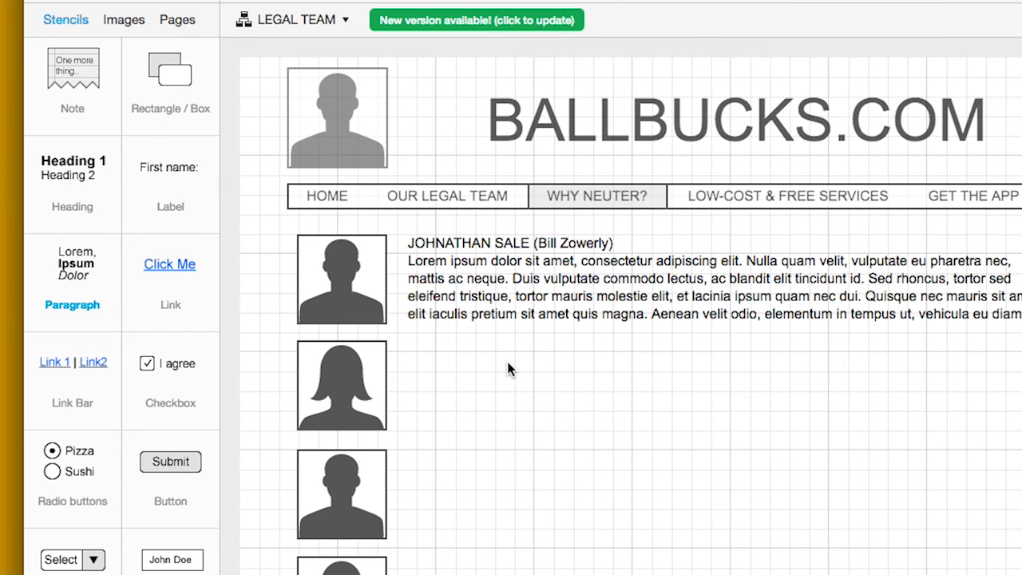
pyautogui.hotkey('ctrl', 'v')
pyautogui.click(493, 479)
pyautogui.hotkey('ctrl', 'v')
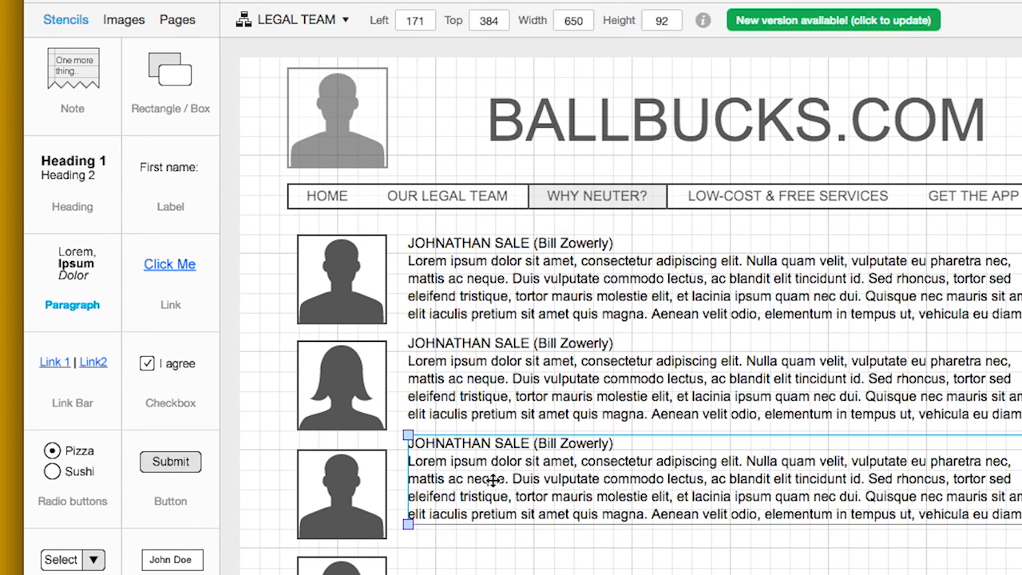
pyautogui.press('Escape')
pyautogui.hotkey('ctrl', 'v')
# Head the second bio with the second member's name and role (Writer, Director, Co-Producer), aligning paragraphs to avatars
pyautogui.moveTo(506, 400); pyautogui.dragTo(503, 410)
pyautogui.tripleClick(489, 357)
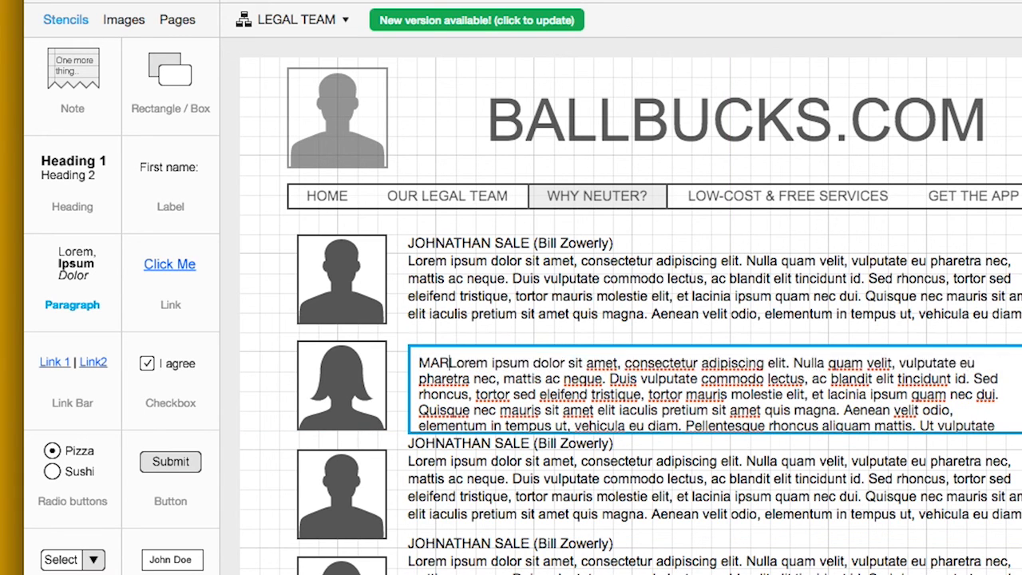
pyautogui.write('(Writer, Directo')
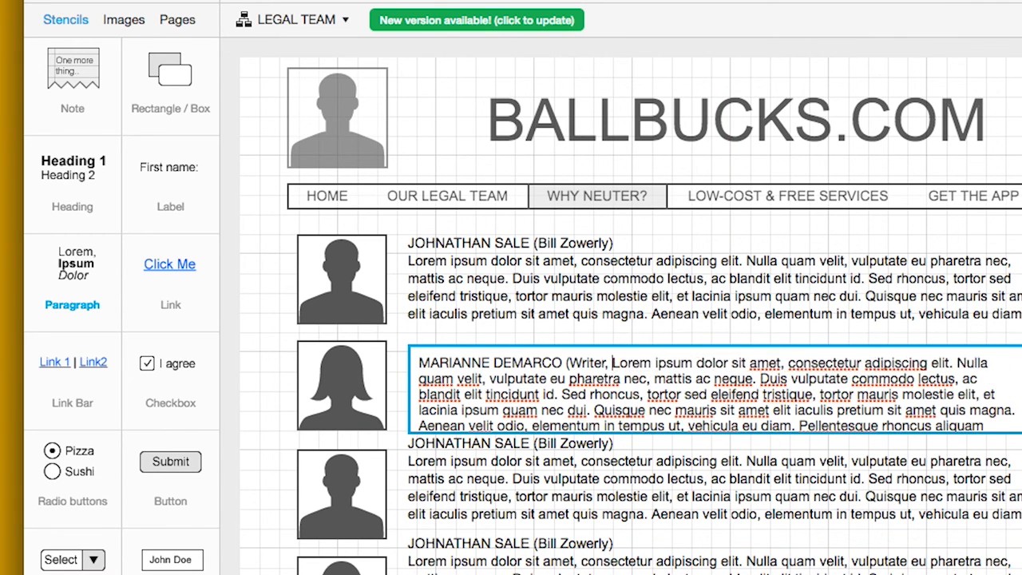
pyautogui.write('r, Co-Producer)')
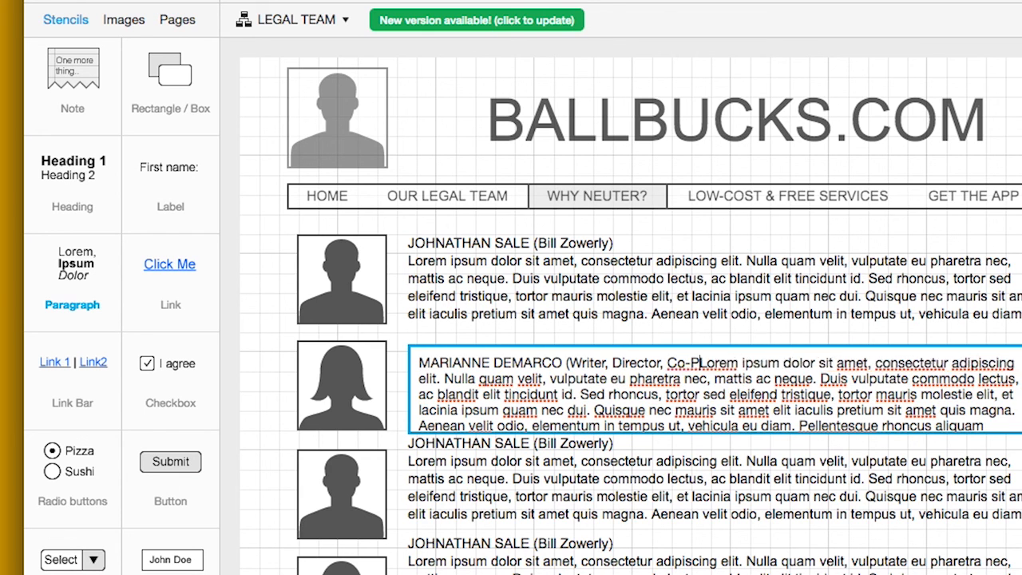
pyautogui.press('Return')
pyautogui.click(589, 495)
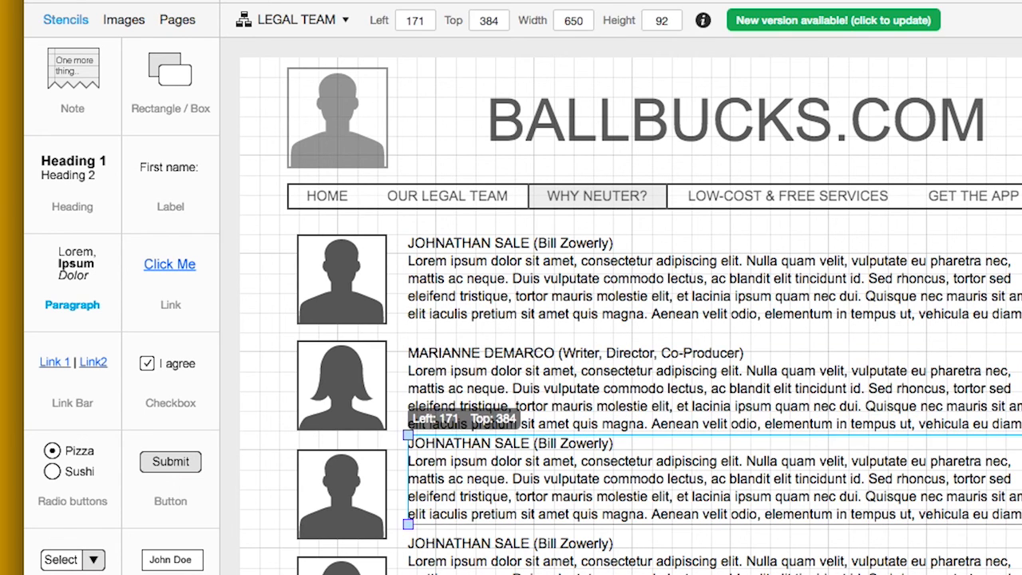
pyautogui.moveTo(558, 542); pyautogui.dragTo(554, 574)
pyautogui.moveTo(572, 515); pyautogui.dragTo(573, 530)
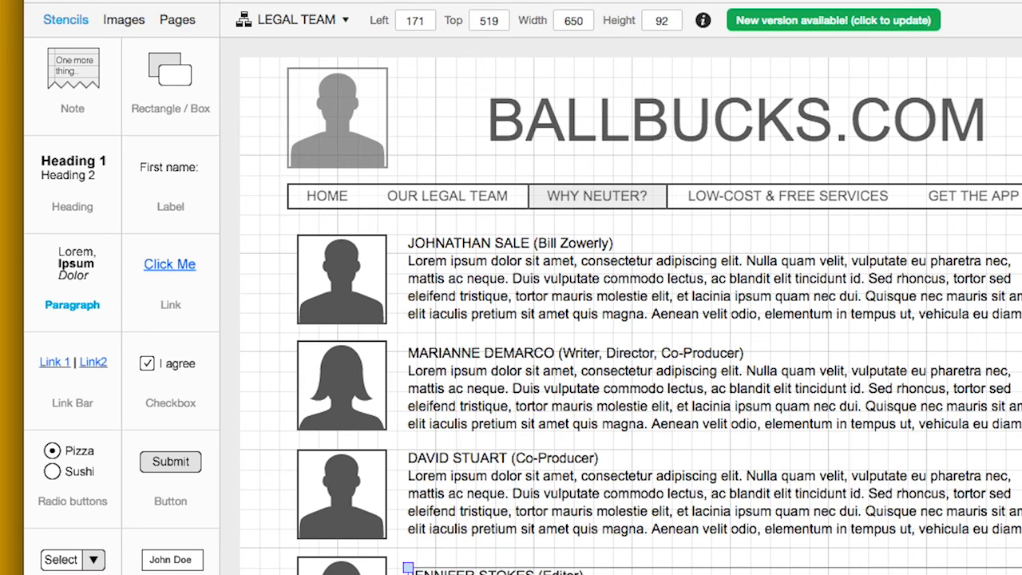
pyautogui.press('Escape')
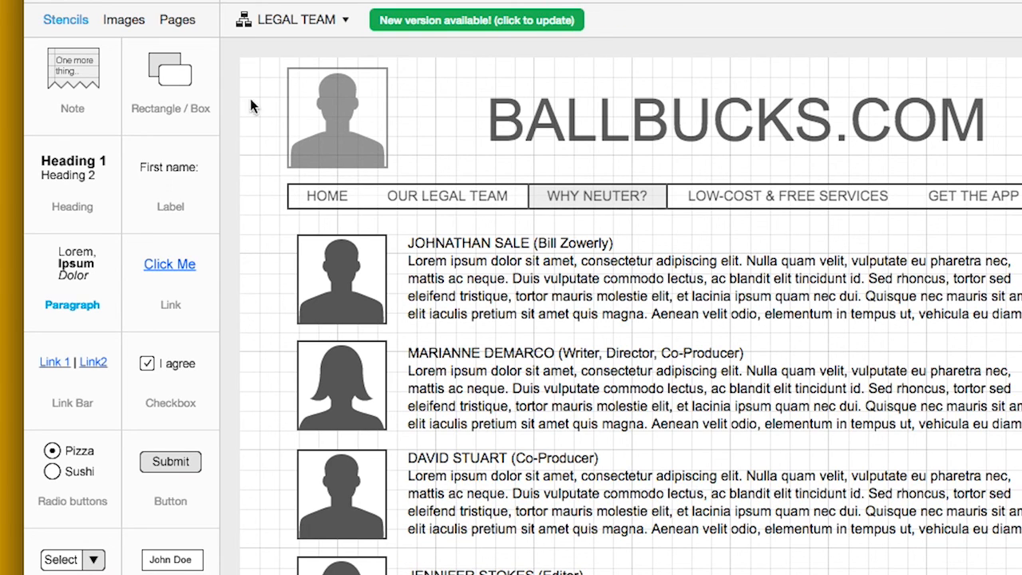
# Add a new page and name it WHY NEUTER
pyautogui.click(170, 18)
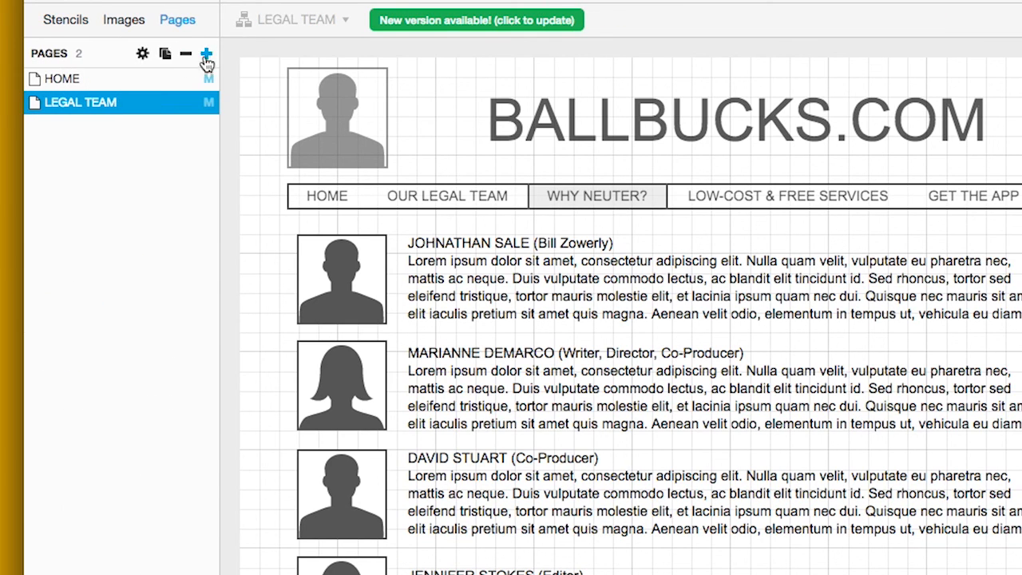
pyautogui.click(207, 55)
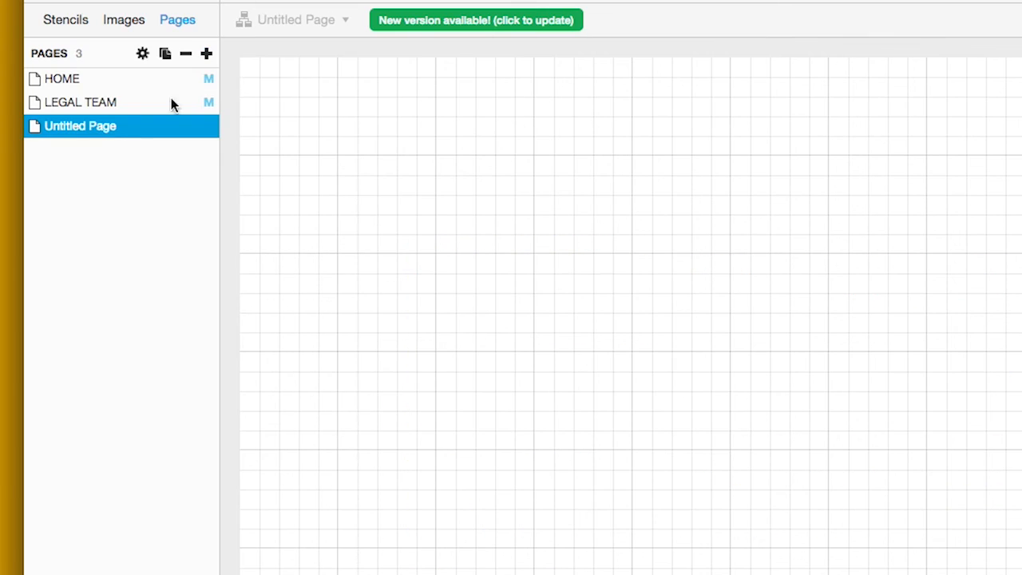
pyautogui.doubleClick(98, 131)
pyautogui.write('WHY NEUTER')
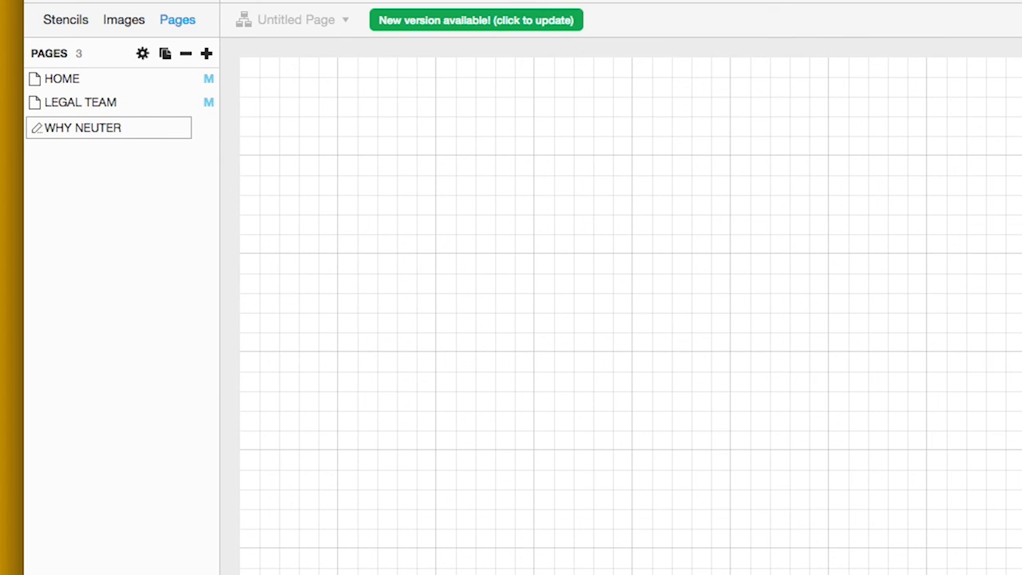
pyautogui.press('Return')
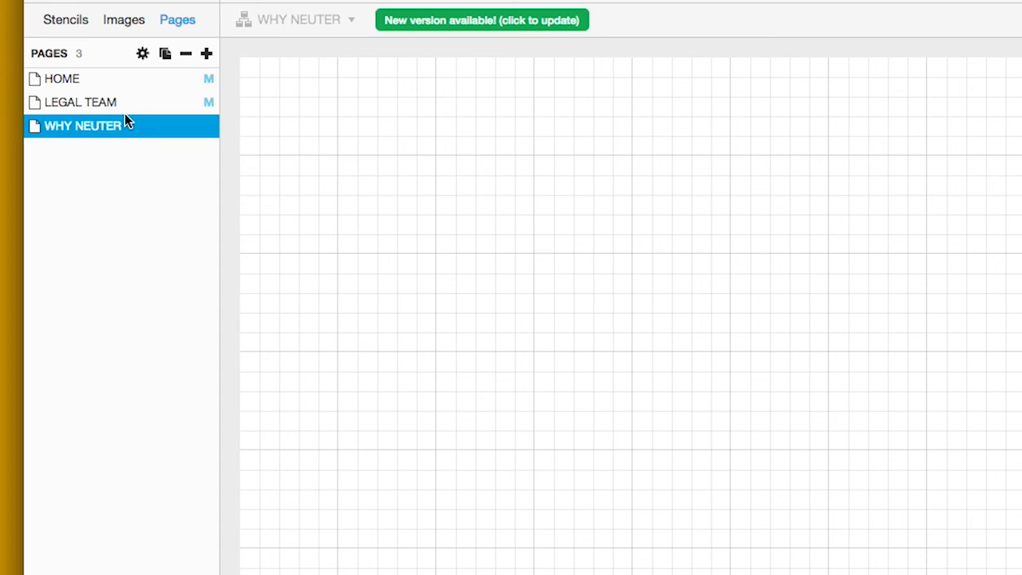
# Set WHY NEUTER to use MASTER PAGE so it shows the BALLBUCKS.COM header and navigation
pyautogui.click(145, 54)
pyautogui.click(226, 108)
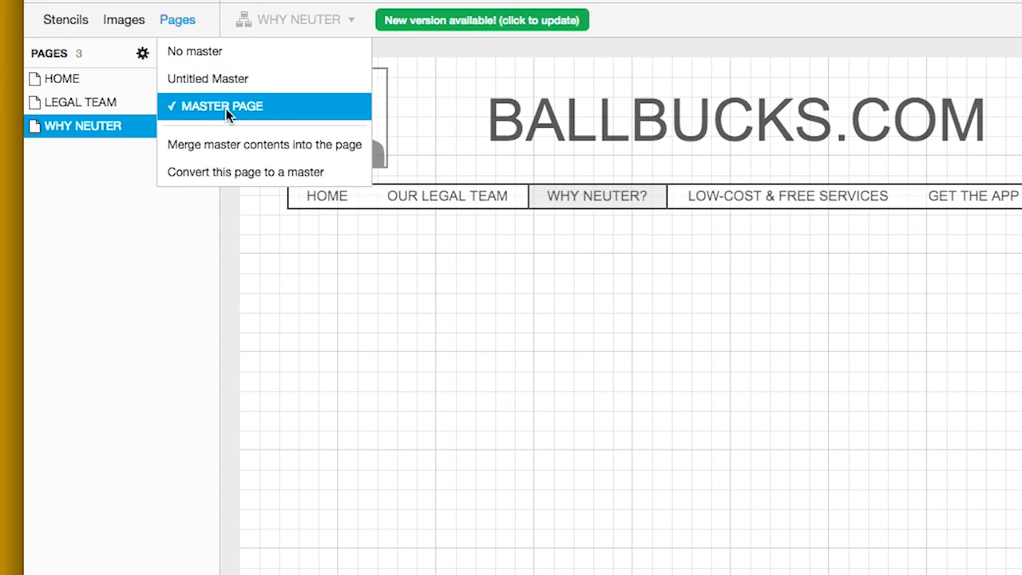
pyautogui.click(362, 310)
pyautogui.click(76, 25)
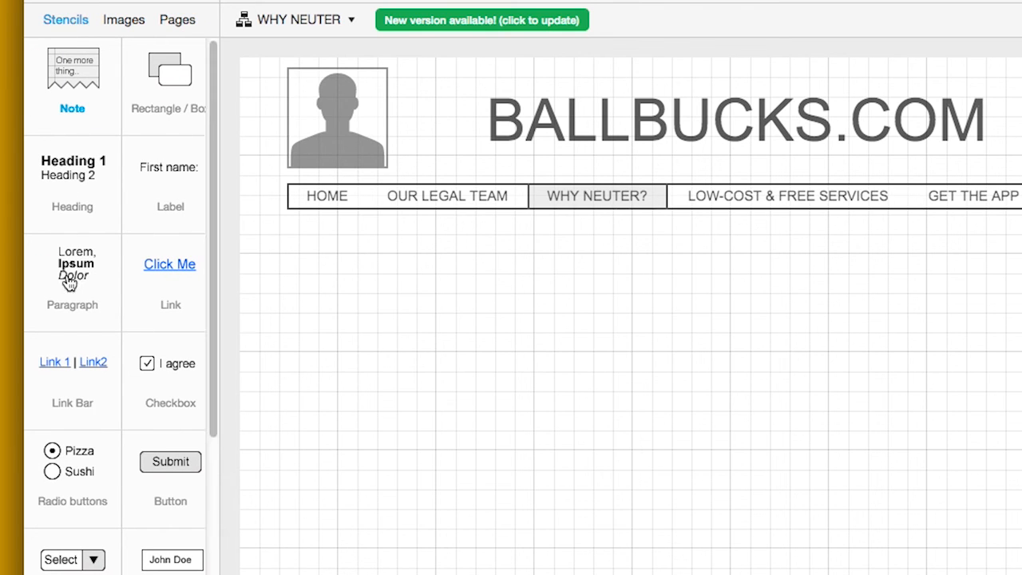
# Place a lorem ipsum paragraph under the nav bar and widen it to 818 by 442
pyautogui.moveTo(88, 286); pyautogui.dragTo(300, 242)
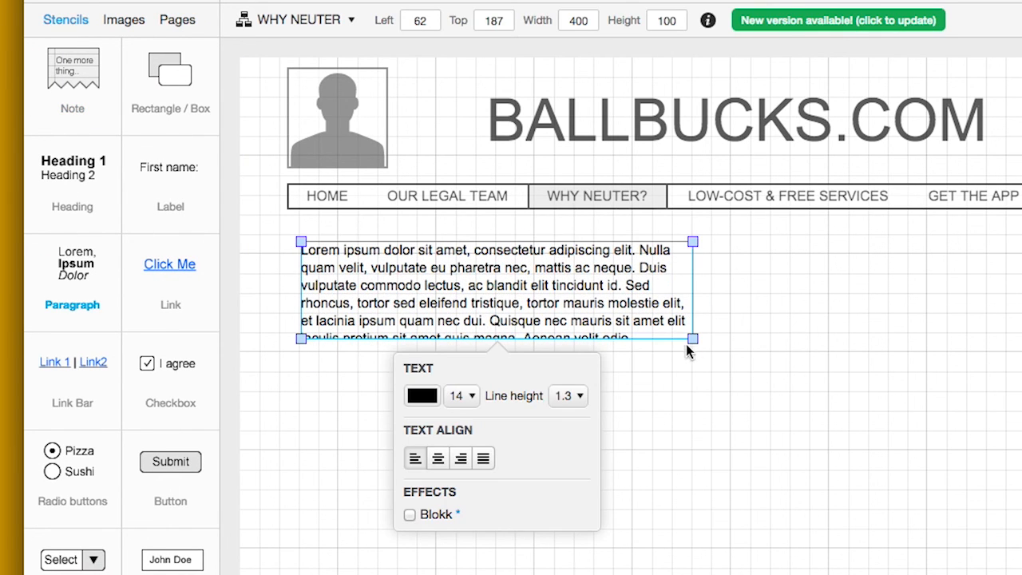
pyautogui.moveTo(691, 340); pyautogui.dragTo(1021, 574)
pyautogui.press('Escape')
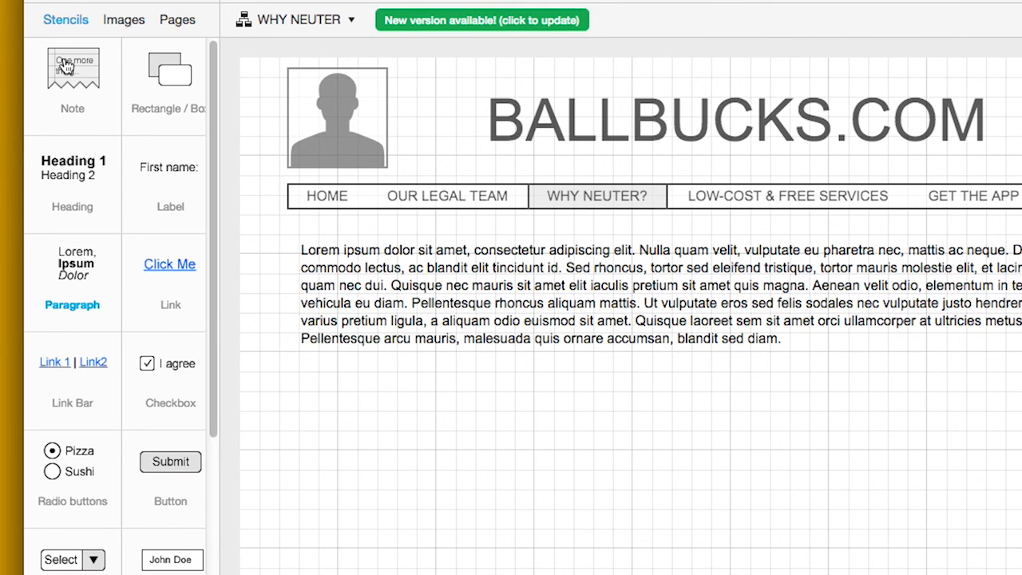
pyautogui.click(178, 24)
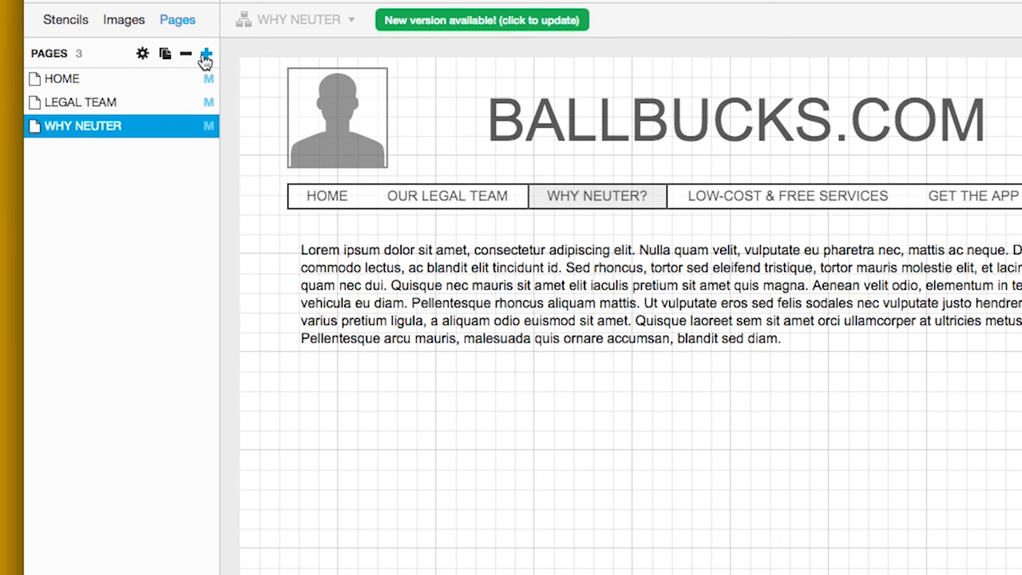
# Add a new page using MASTER PAGE and name it LOW-COST-FREE
pyautogui.click(206, 53)
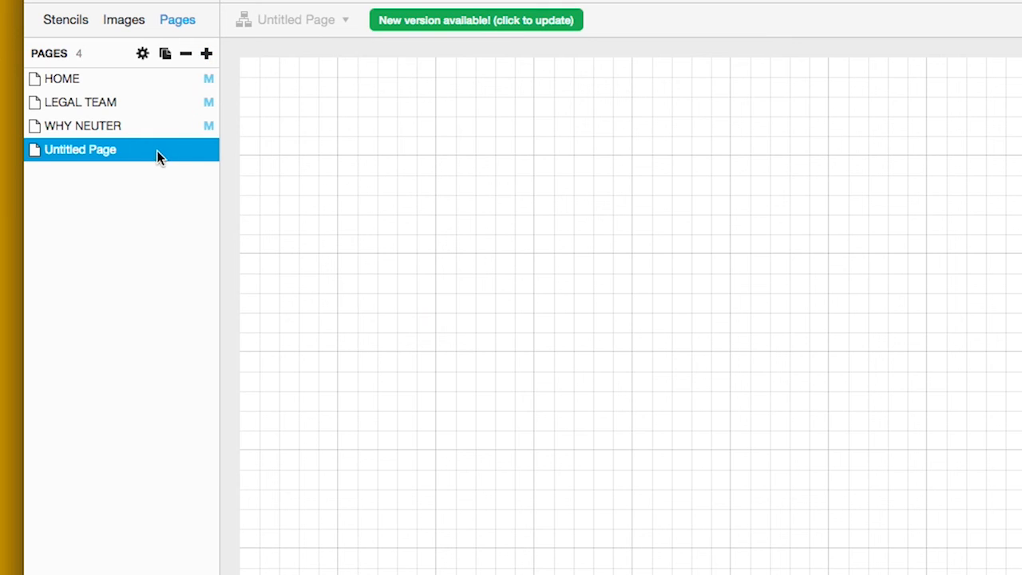
pyautogui.click(142, 55)
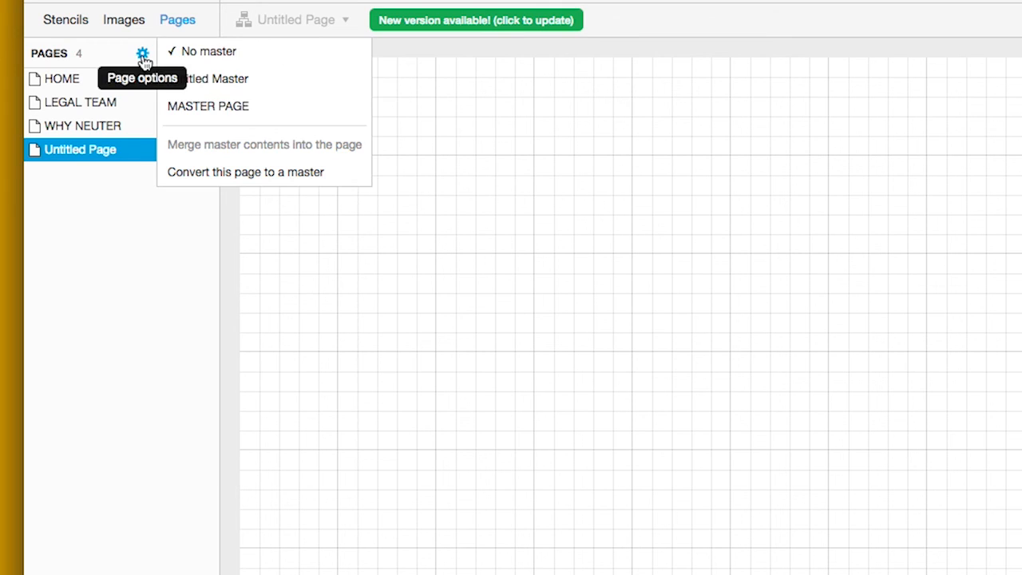
pyautogui.click(248, 110)
pyautogui.doubleClick(86, 151)
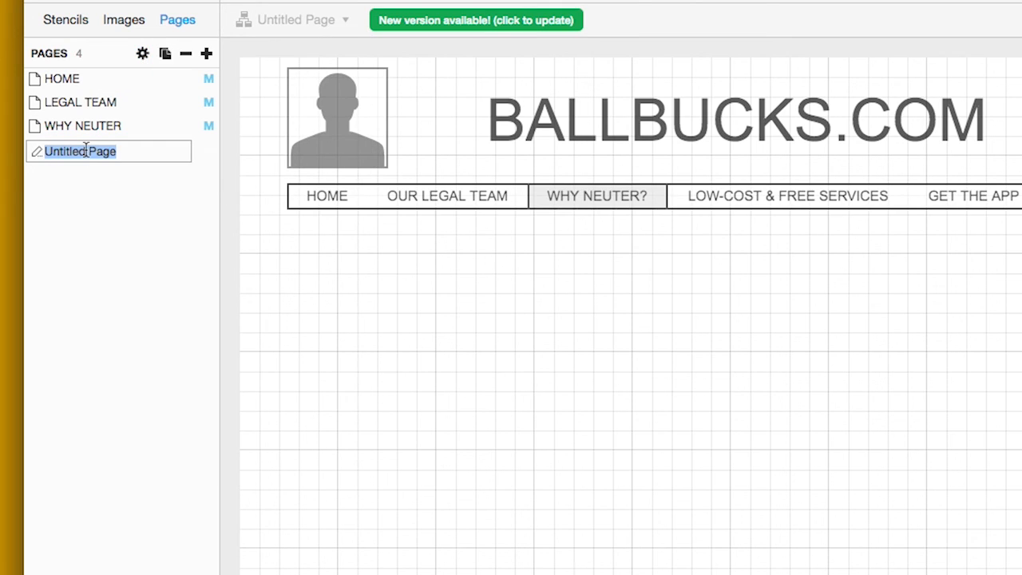
pyautogui.write('LOW-COST-FREE')
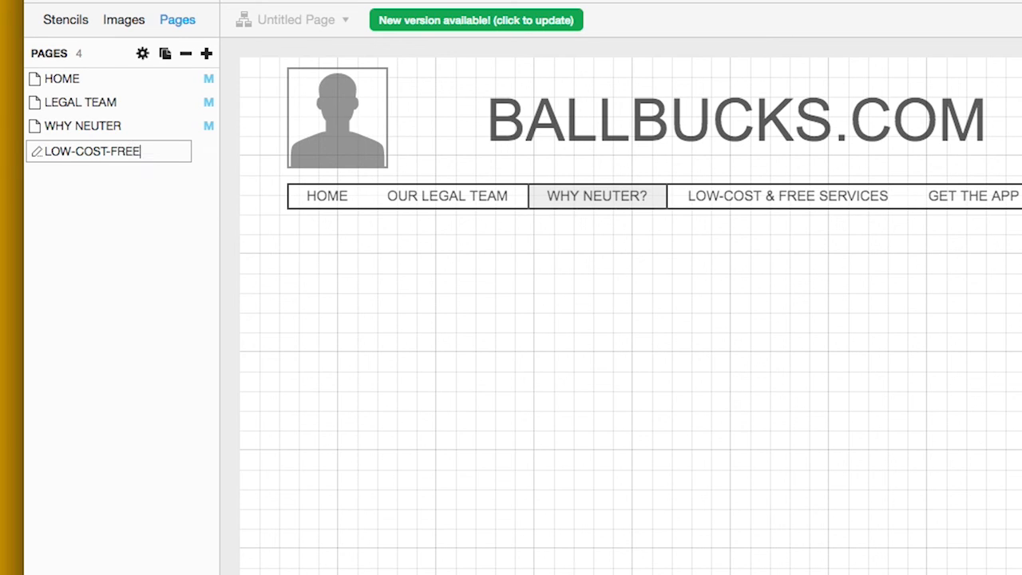
pyautogui.press('Return')
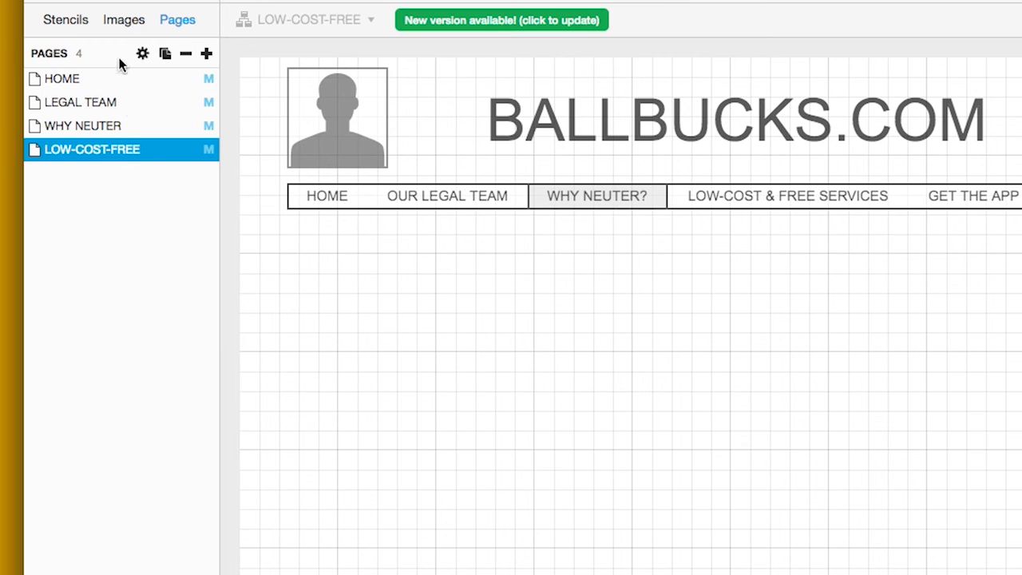
# Place a lorem ipsum paragraph under the nav bar and enlarge it to 841 by 322
pyautogui.click(68, 21)
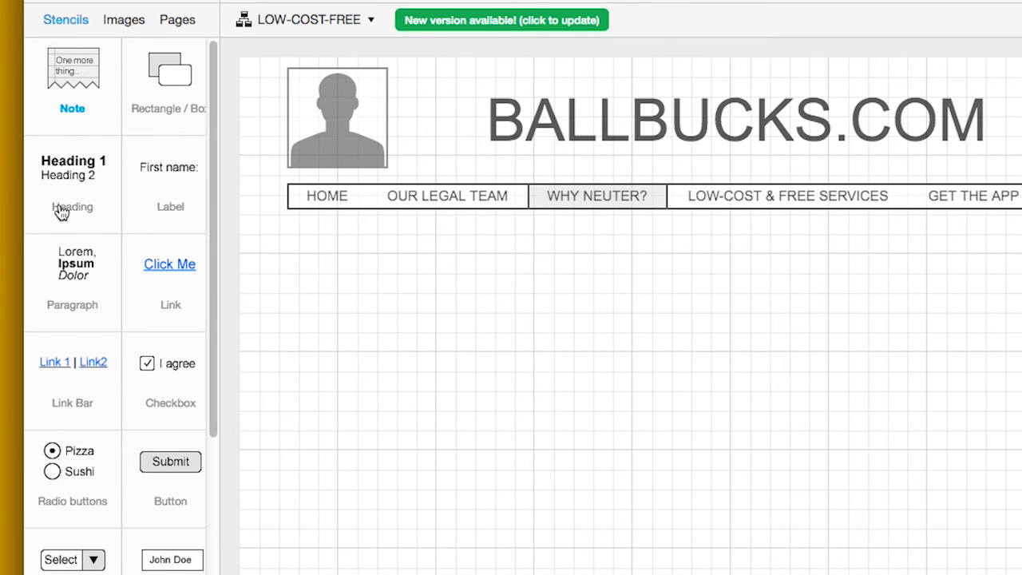
pyautogui.moveTo(75, 273); pyautogui.dragTo(308, 241)
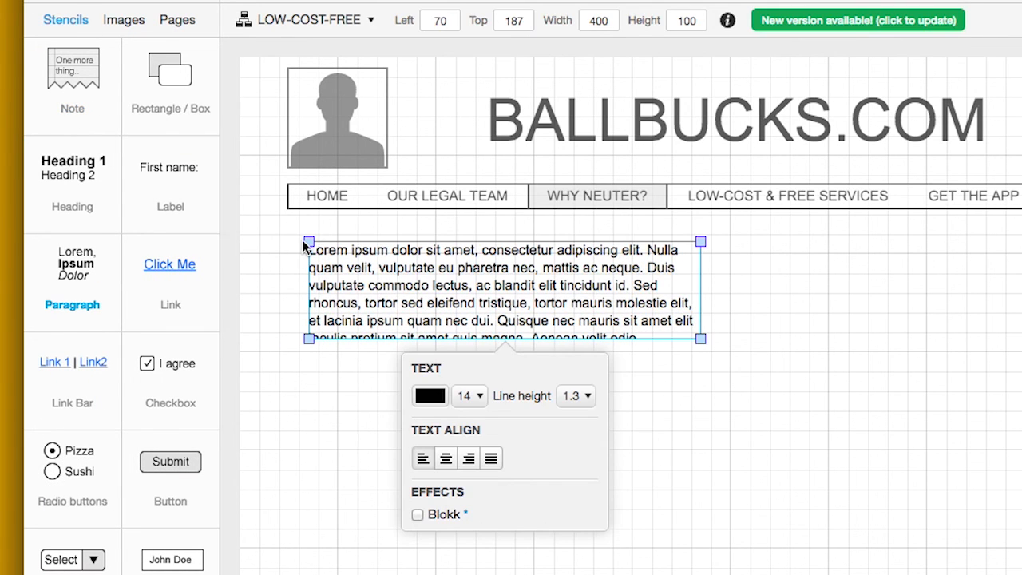
pyautogui.moveTo(700, 339); pyautogui.dragTo(1021, 557)
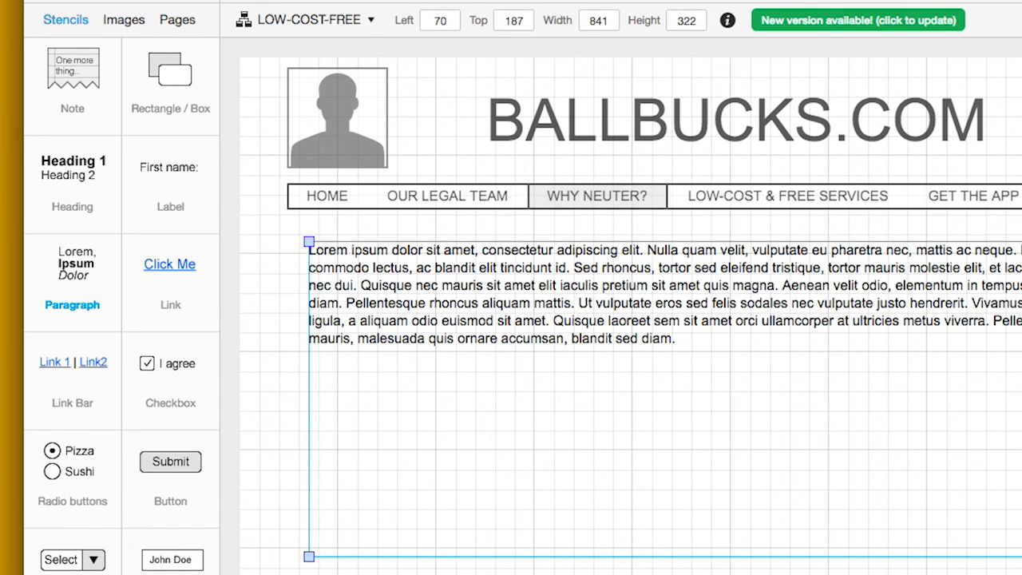
pyautogui.click(1021, 567)
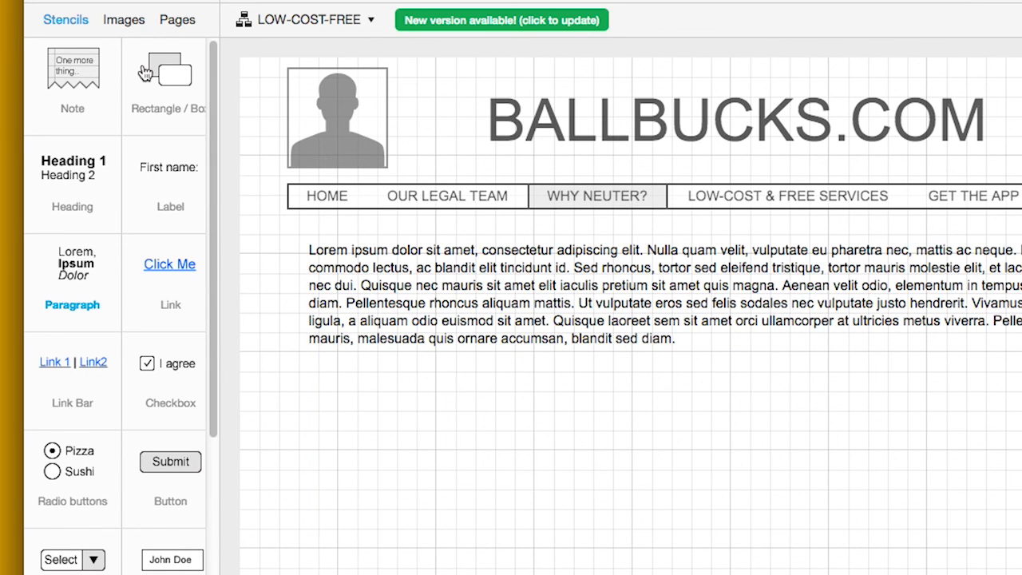
pyautogui.click(180, 22)
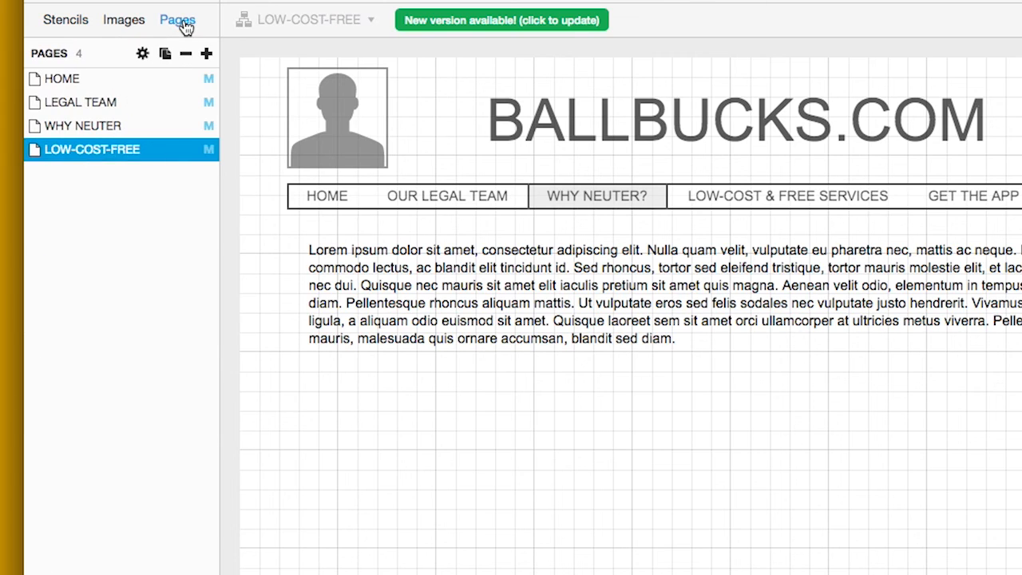
# Add a new page using MASTER PAGE and name it GET APP
pyautogui.click(206, 54)
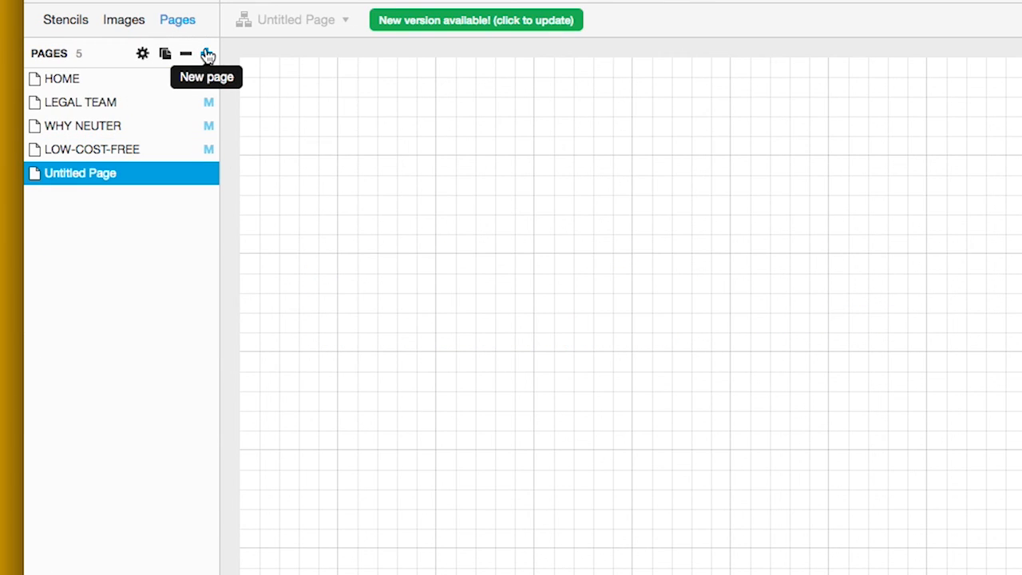
pyautogui.click(144, 54)
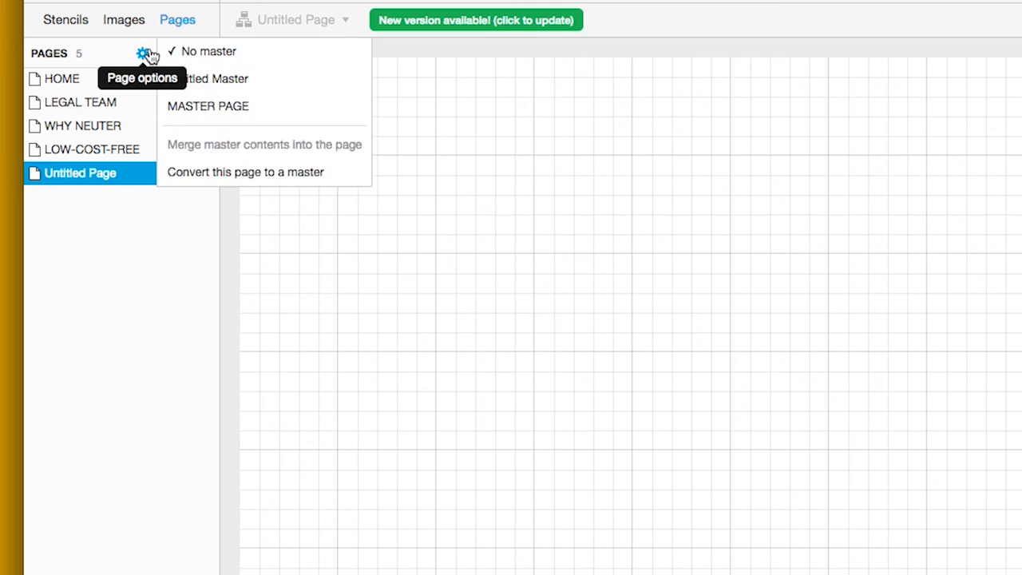
pyautogui.click(202, 109)
pyautogui.doubleClick(87, 174)
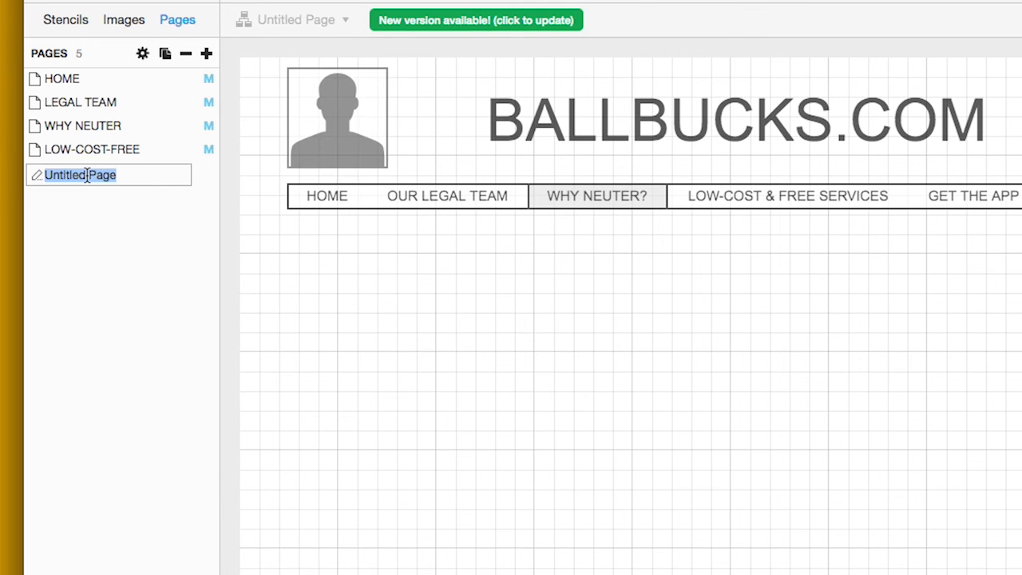
pyautogui.write('GET APP')
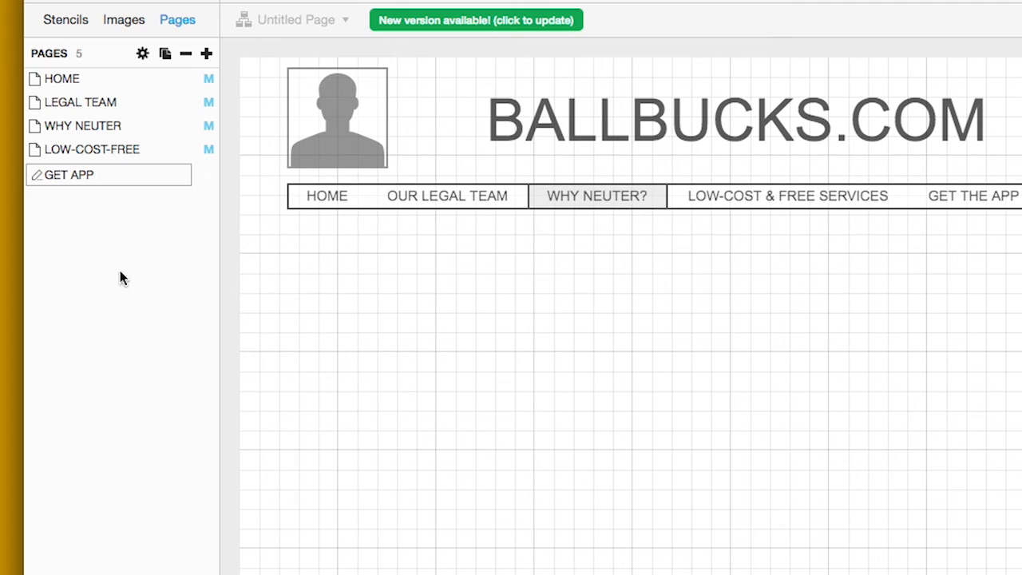
pyautogui.press('Return')
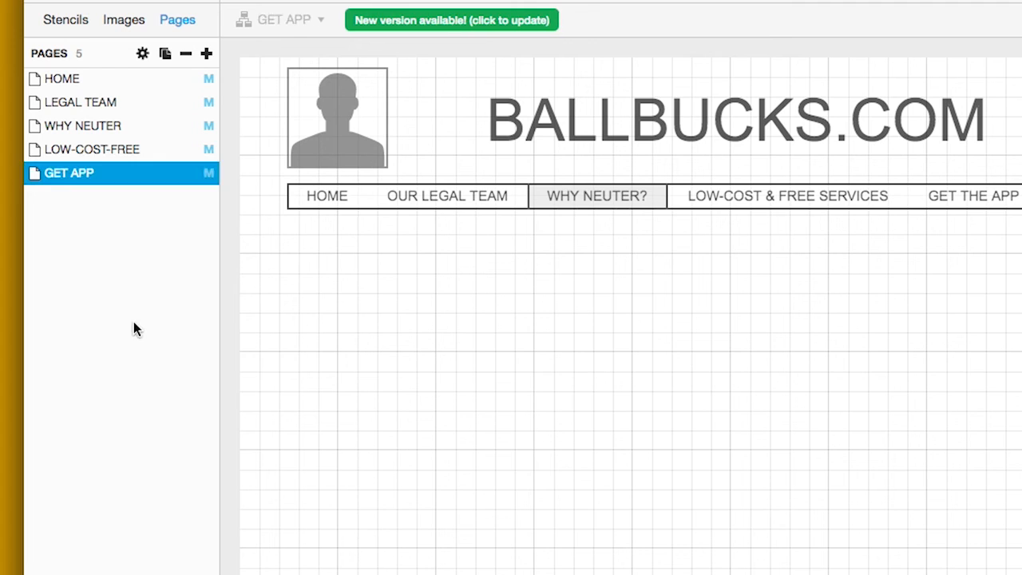
# Place a lorem ipsum paragraph under the nav bar, widened to 545
pyautogui.click(71, 21)
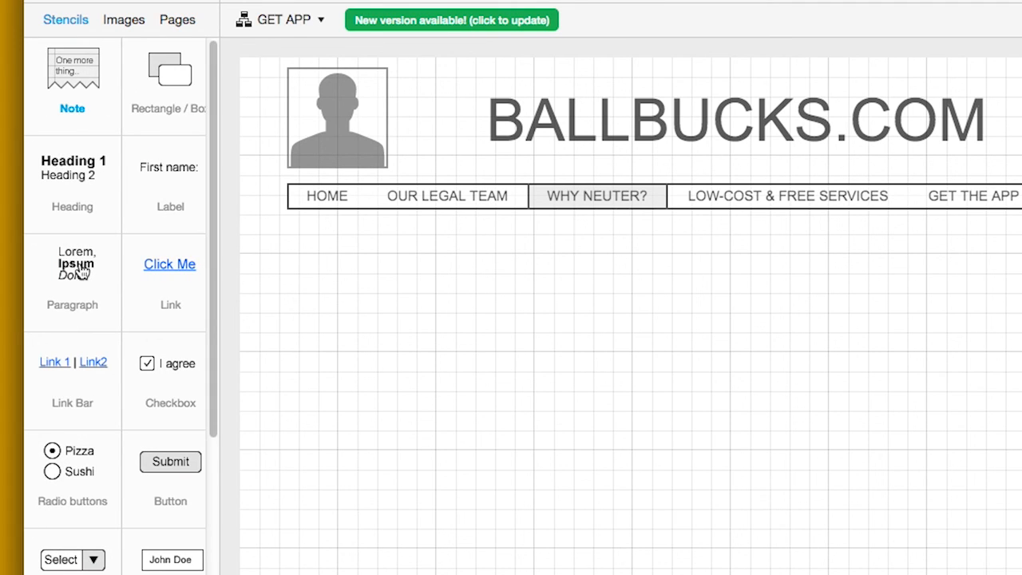
pyautogui.moveTo(84, 272); pyautogui.dragTo(309, 256)
pyautogui.moveTo(702, 355); pyautogui.dragTo(851, 360)
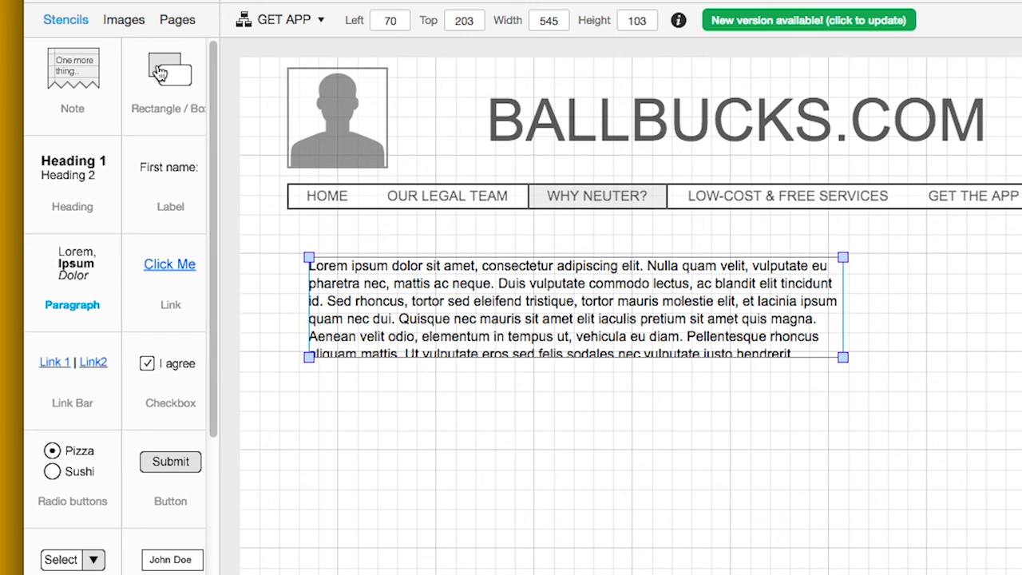
# Add a DOWNLOAD THE APP button beside the paragraph and enlarge it to 218×49
pyautogui.moveTo(156, 470); pyautogui.dragTo(899, 272)
pyautogui.doubleClick(947, 279)
pyautogui.write('DOWN')
pyautogui.write('LOAD THE APP')
pyautogui.press('Return')
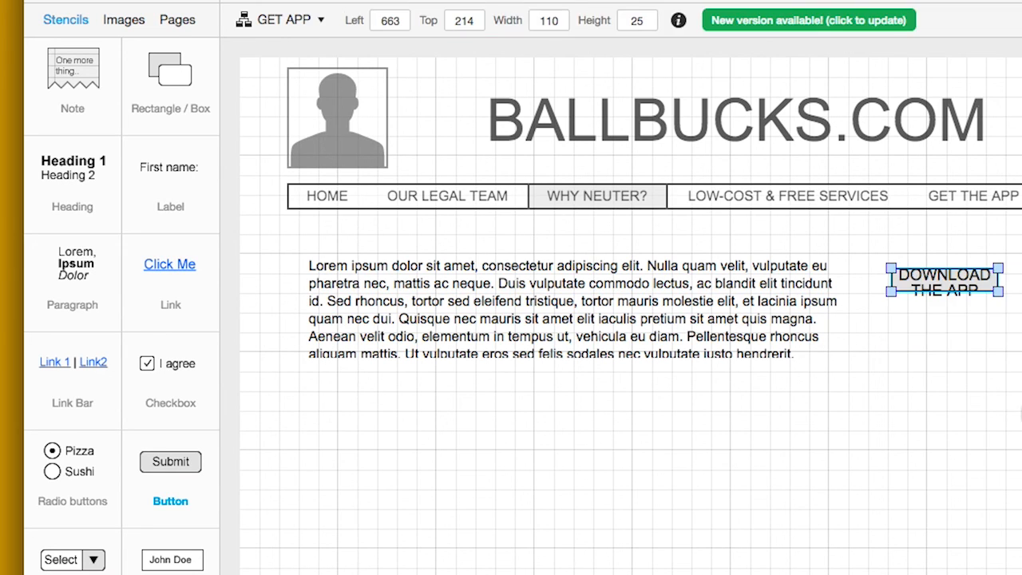
pyautogui.moveTo(1000, 291); pyautogui.dragTo(1021, 315)
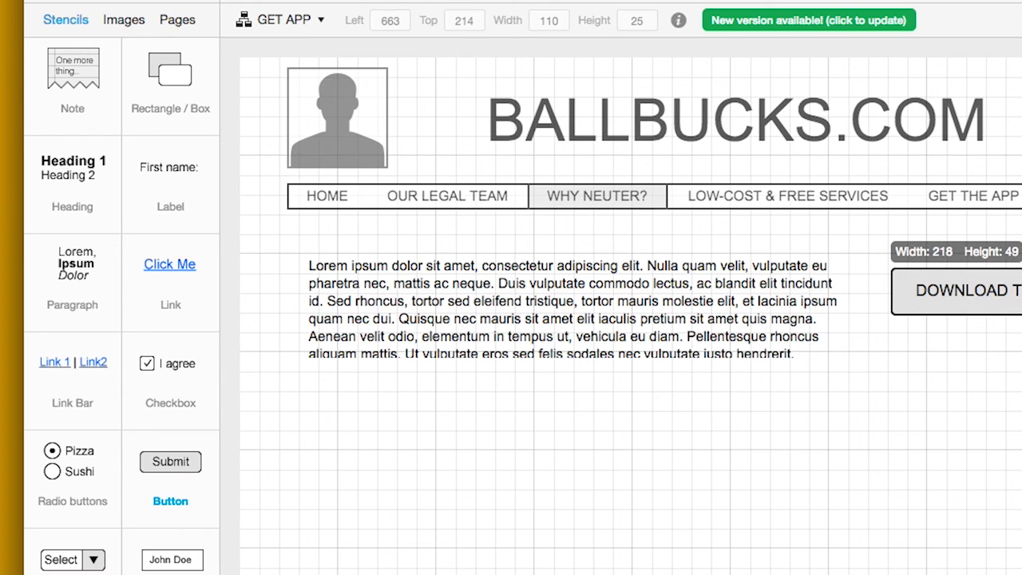
pyautogui.click(995, 430)
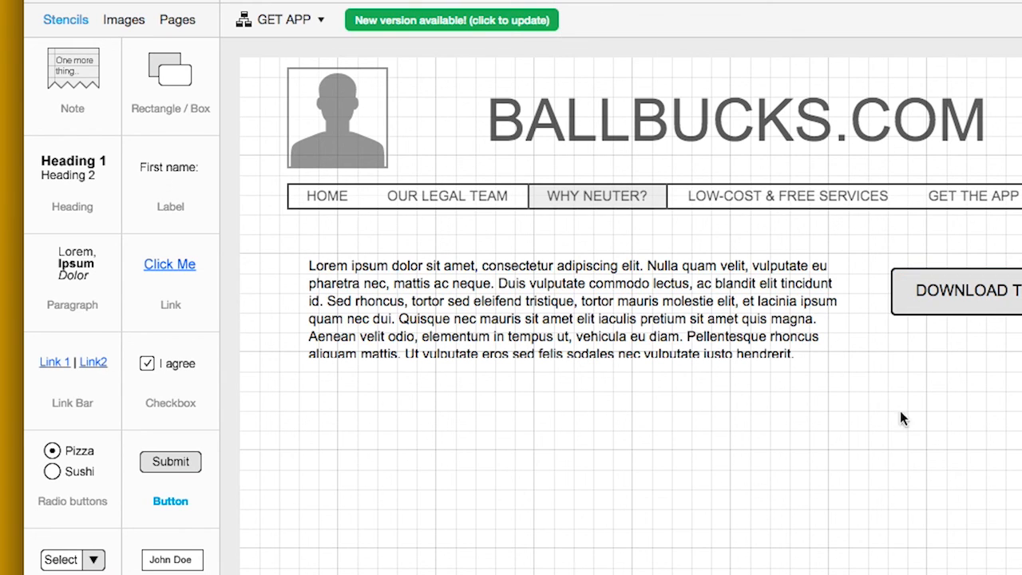
# Add a new page and name it CONTACT
pyautogui.click(179, 21)
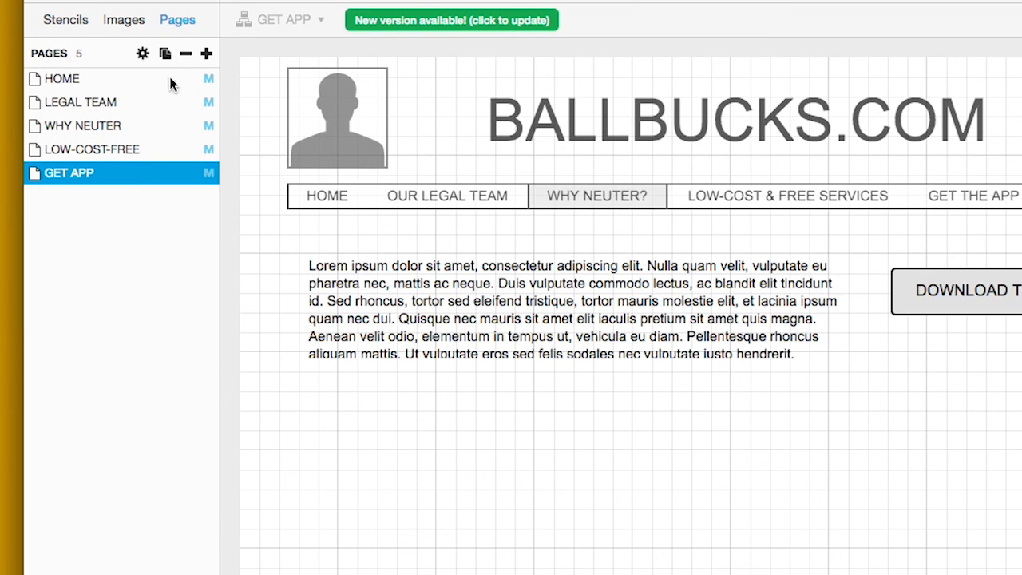
pyautogui.click(206, 53)
pyautogui.doubleClick(84, 197)
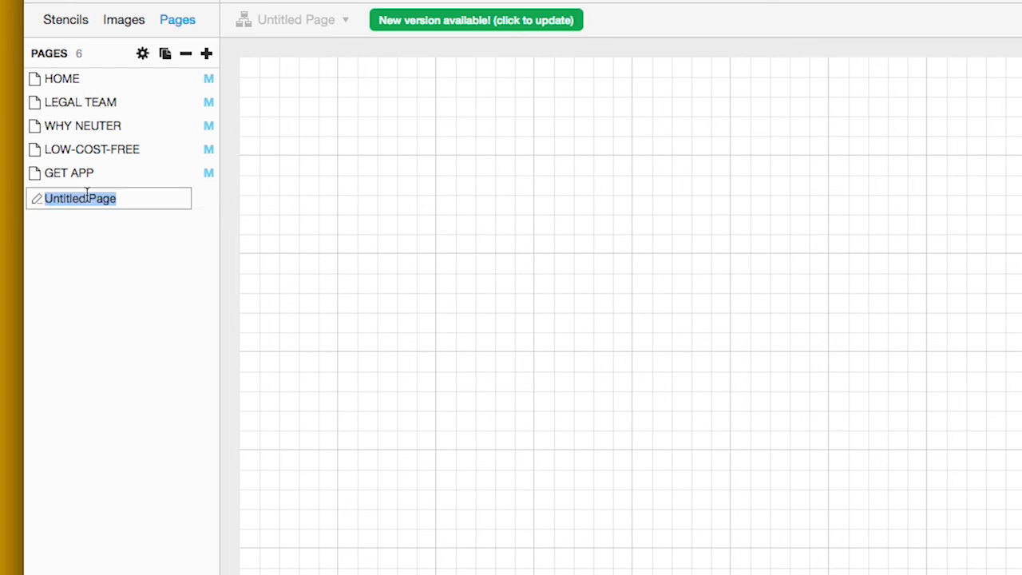
pyautogui.write('CONTACT')
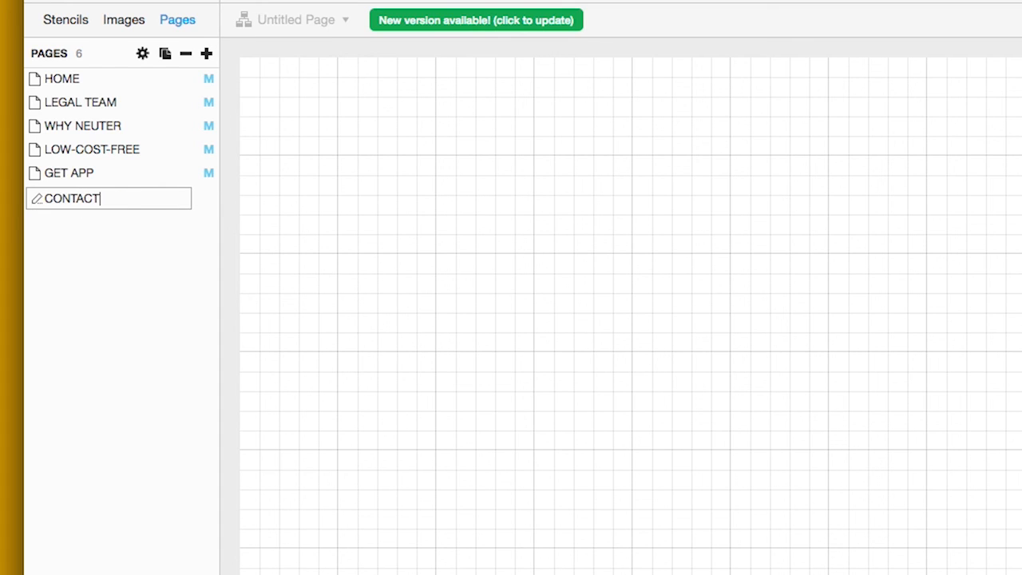
pyautogui.press('Return')
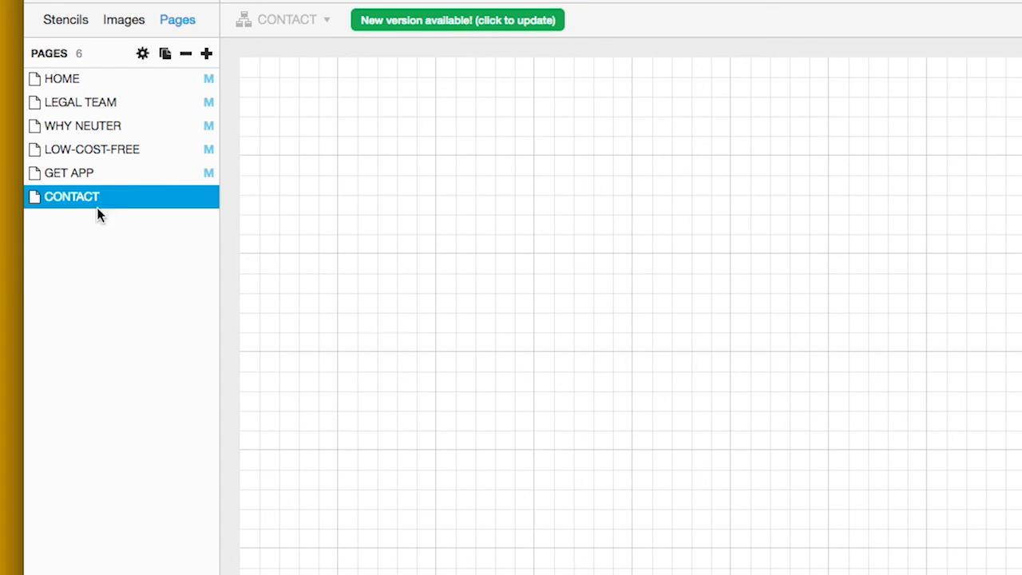
# Apply MASTER PAGE to CONTACT so it shows the BALLBUCKS.COM header and navigation
pyautogui.click(140, 53)
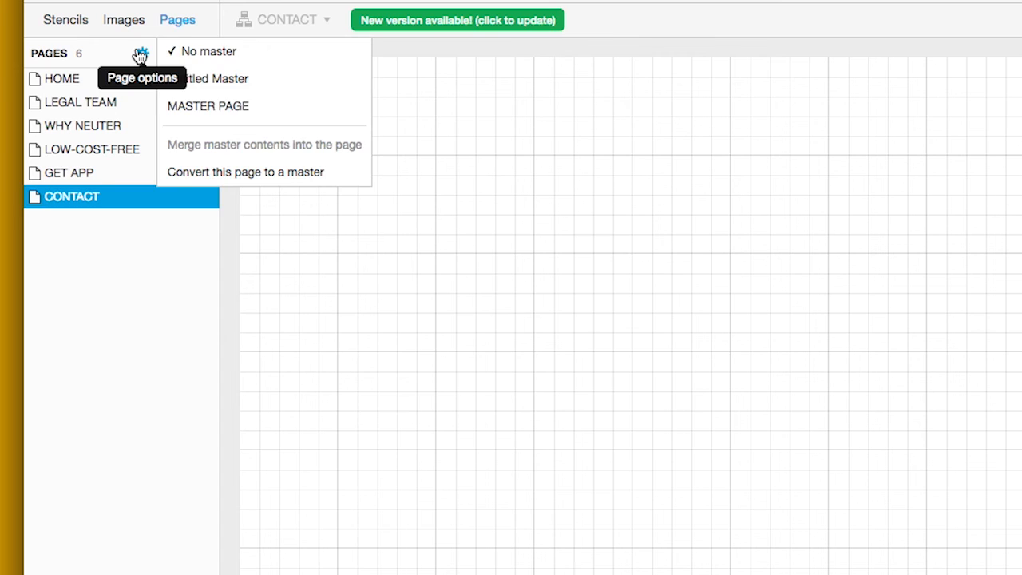
pyautogui.click(211, 107)
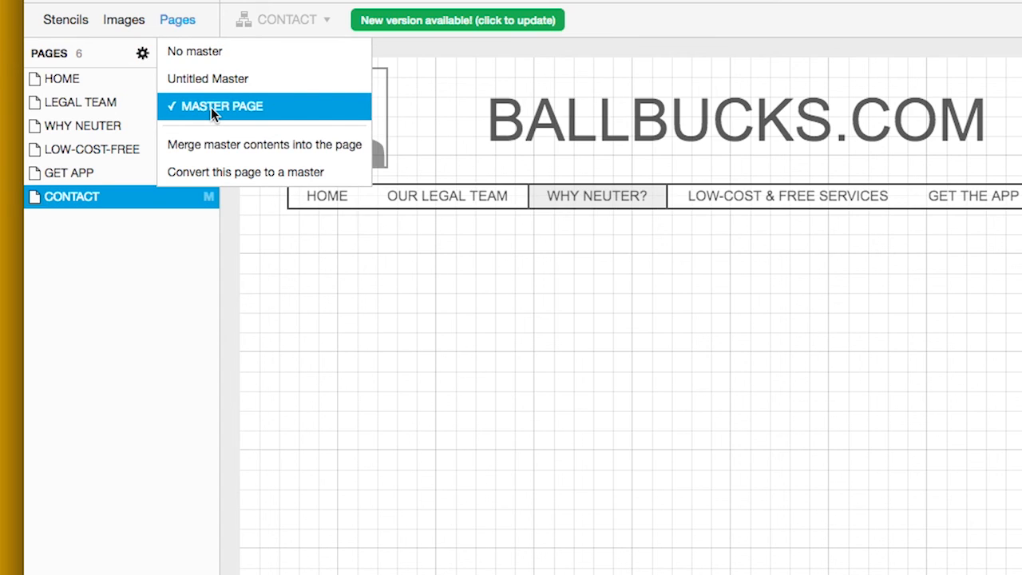
pyautogui.click(156, 252)
pyautogui.click(65, 21)
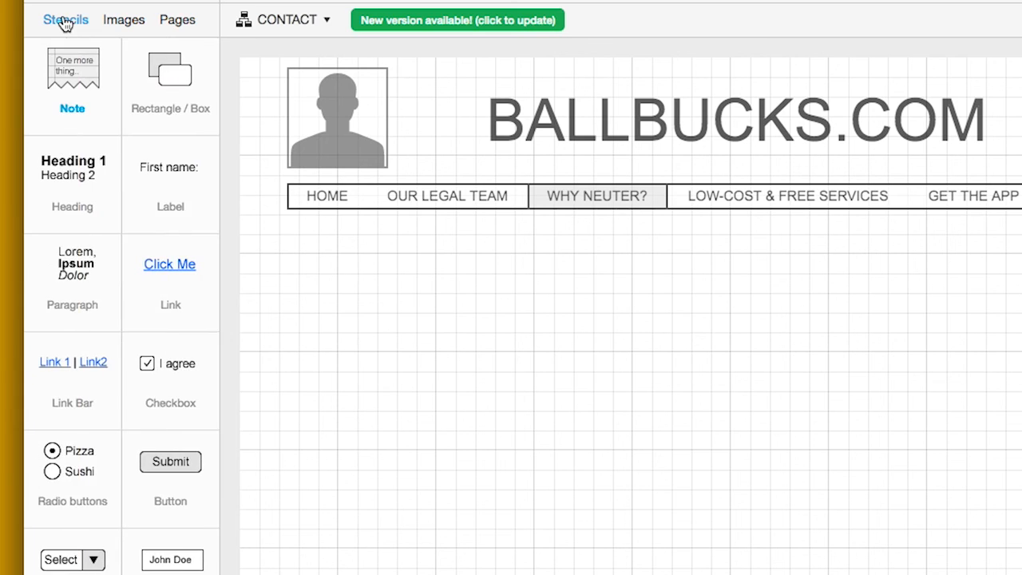
pyautogui.scroll(-4, 141, 388)
pyautogui.scroll(-4, 141, 388)
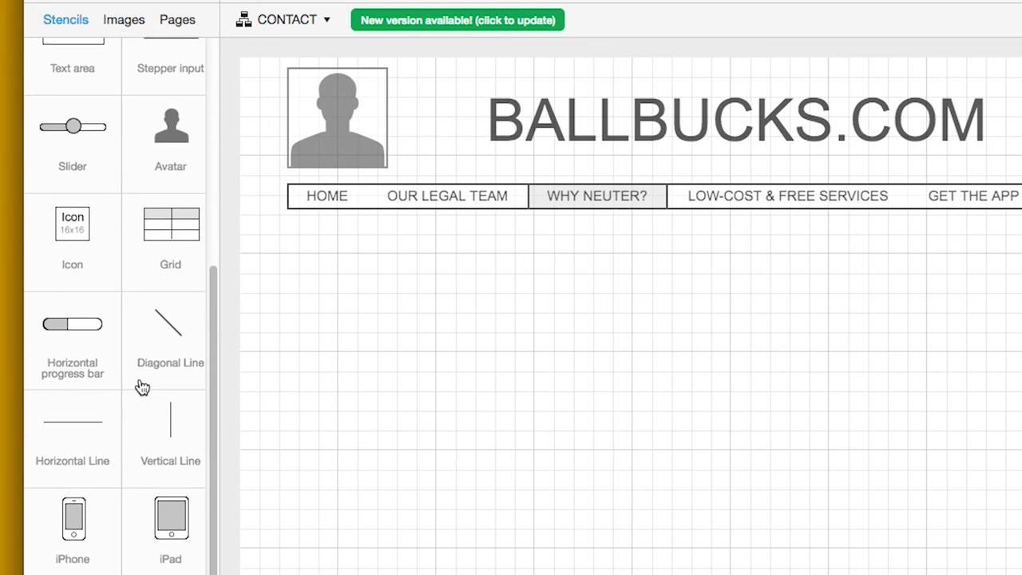
pyautogui.scroll(-10, 142, 388)
pyautogui.scroll(-8, 142, 388)
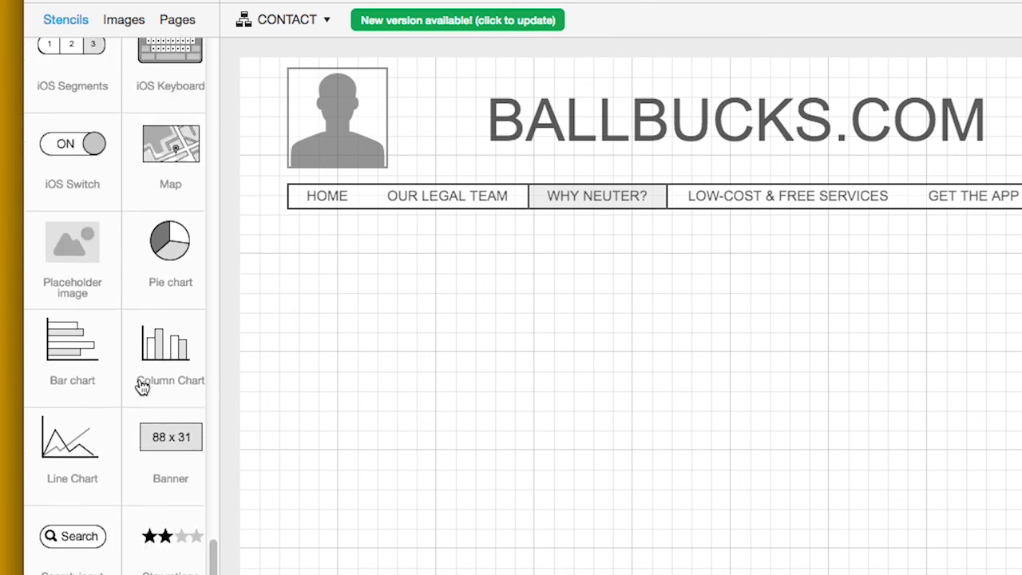
pyautogui.scroll(-4, 141, 388)
pyautogui.scroll(-1, 141, 388)
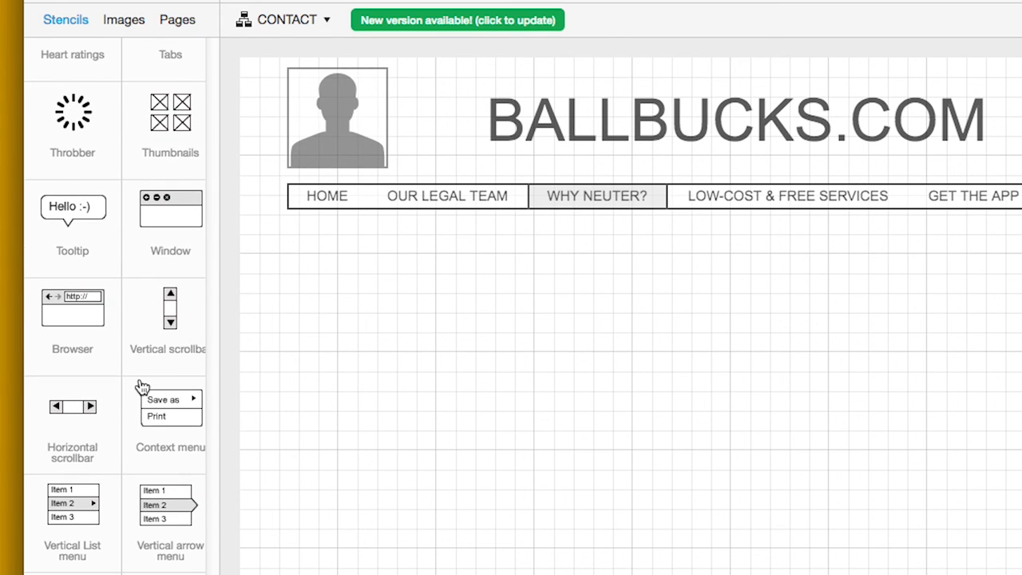
pyautogui.scroll(15, 141, 388)
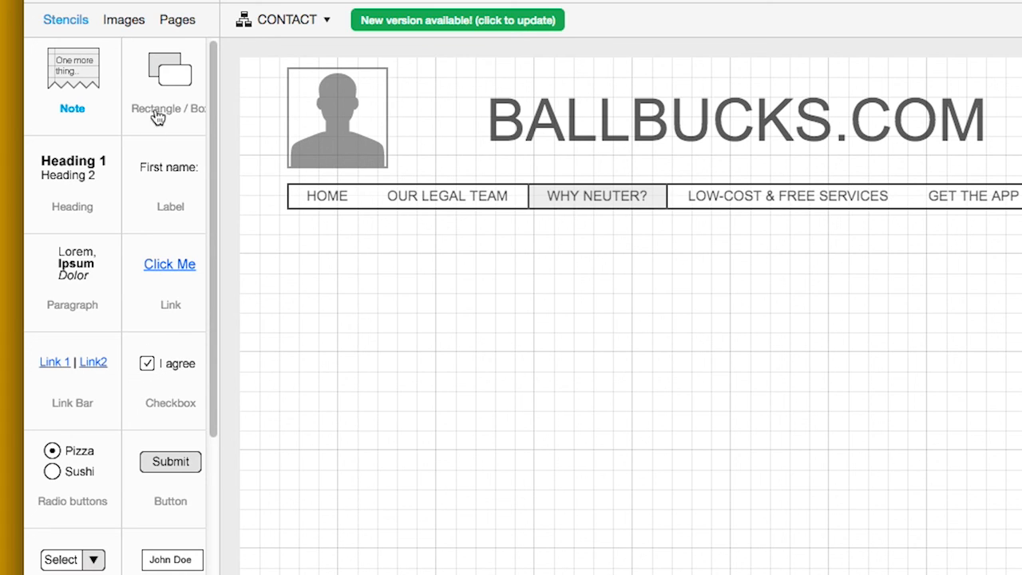
# Place a rectangle under the nav bar and enlarge it into a 743×298 form box
pyautogui.moveTo(165, 73); pyautogui.dragTo(326, 256)
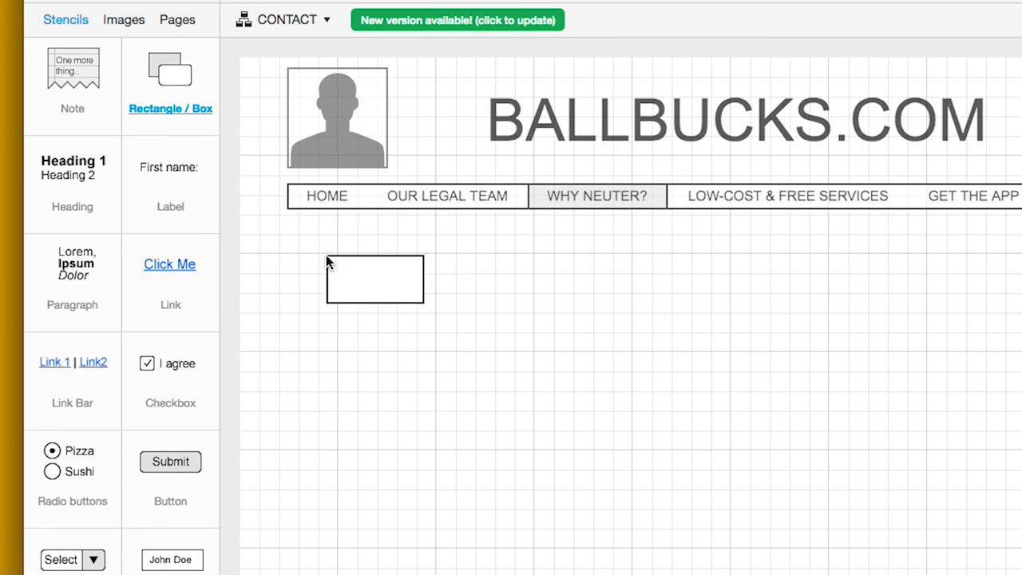
pyautogui.moveTo(424, 304); pyautogui.dragTo(1021, 546)
pyautogui.moveTo(372, 290); pyautogui.dragTo(346, 279)
pyautogui.click(284, 269)
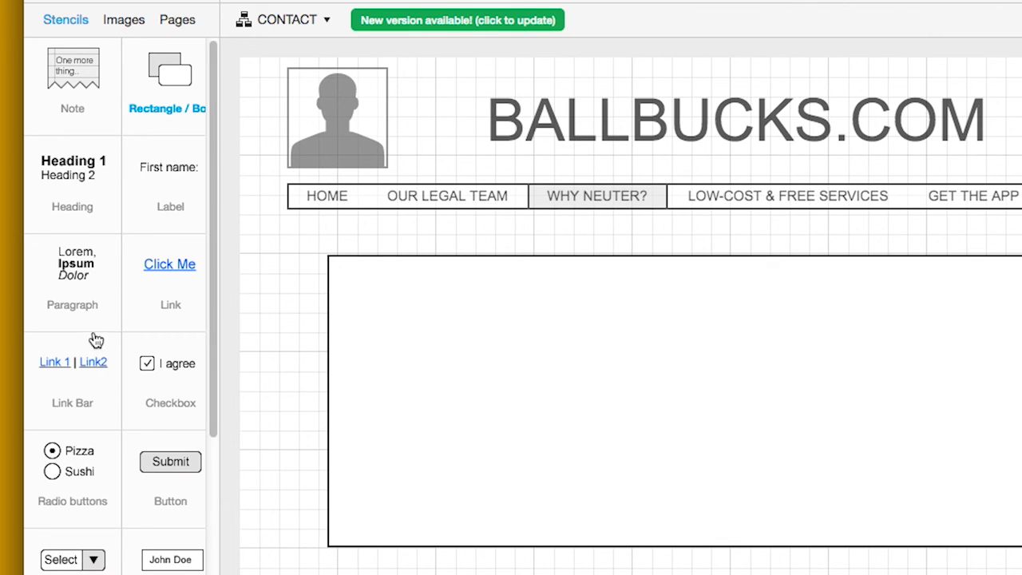
# Add NAME: and EMAIL headings inside the form box
pyautogui.moveTo(86, 230); pyautogui.dragTo(406, 293)
pyautogui.doubleClick(404, 293)
pyautogui.write('NAME:')
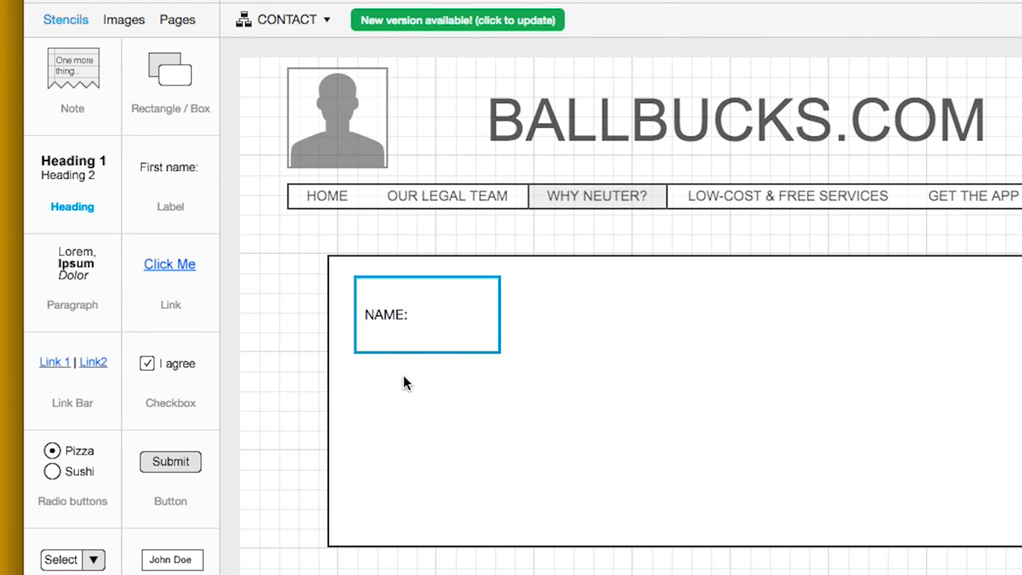
pyautogui.click(405, 388)
pyautogui.moveTo(67, 195); pyautogui.dragTo(354, 338)
pyautogui.doubleClick(397, 341)
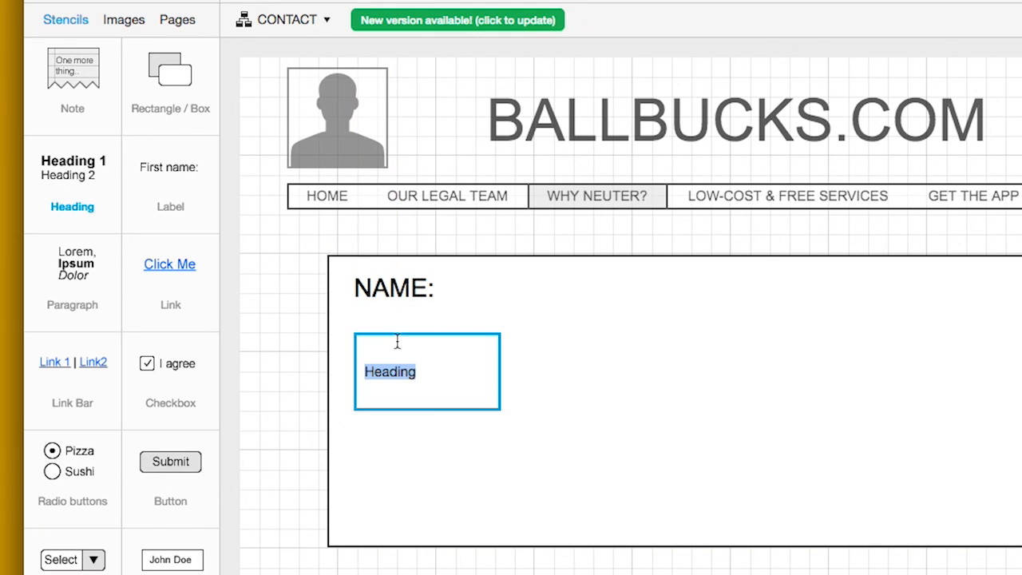
pyautogui.write('EMAIL')
pyautogui.click(402, 433)
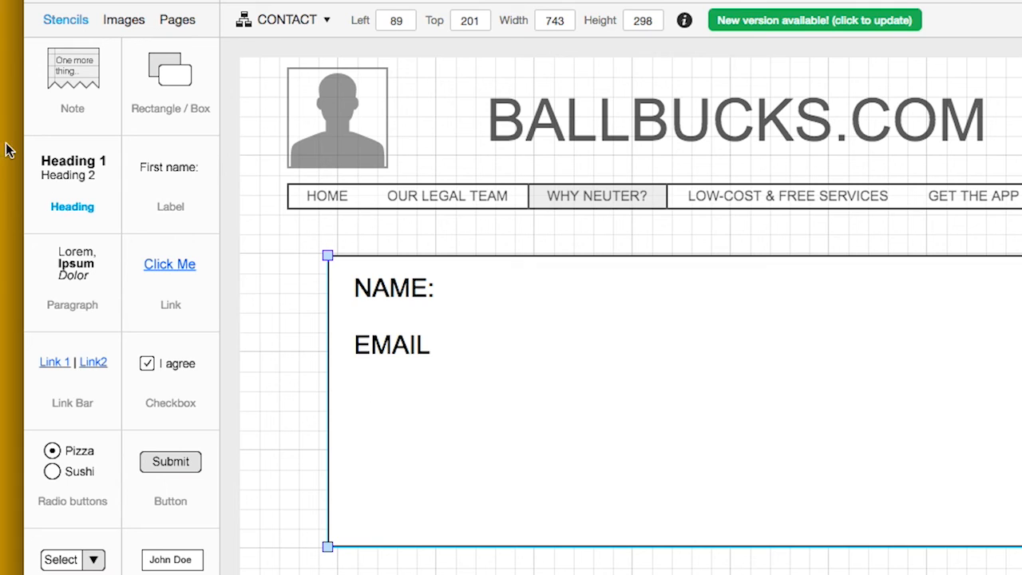
# Add a MESSAGE: heading and correct the EMAIL heading to EMAIL:
pyautogui.moveTo(69, 218); pyautogui.dragTo(356, 400)
pyautogui.doubleClick(388, 403)
pyautogui.write('MESSAGE')
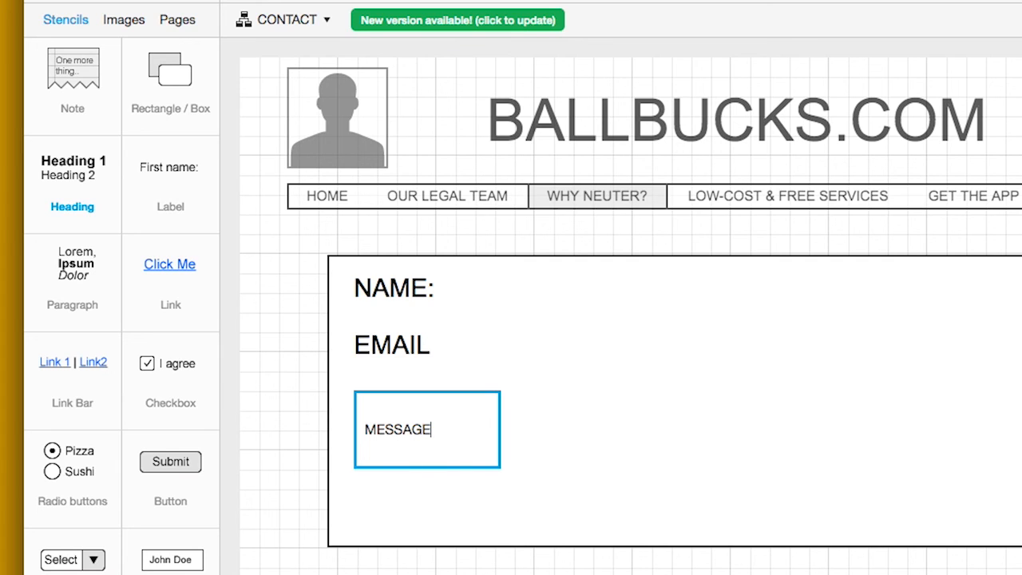
pyautogui.write(':')
pyautogui.click(404, 484)
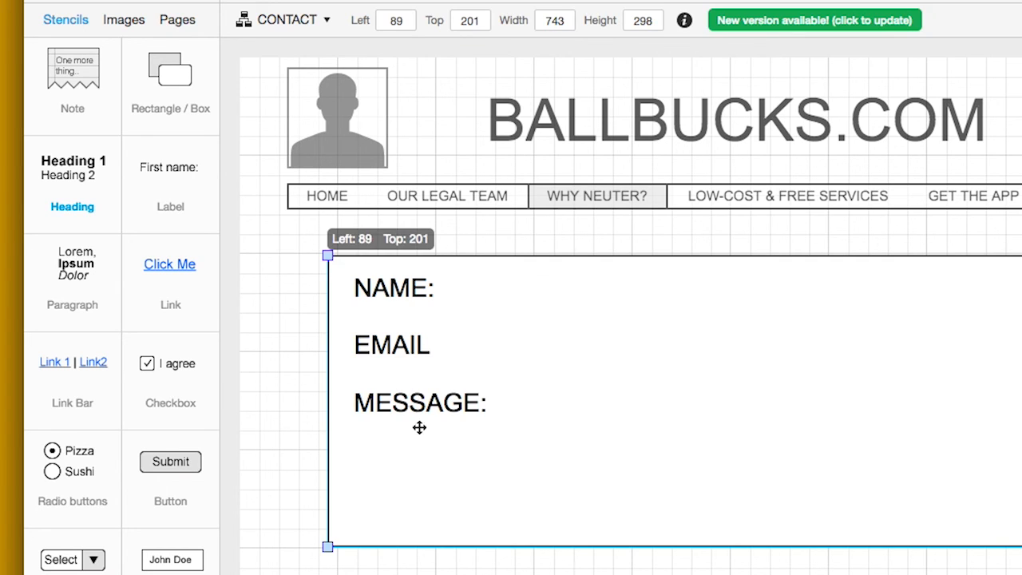
pyautogui.doubleClick(422, 346)
pyautogui.click(426, 365)
pyautogui.write(':')
pyautogui.click(420, 458)
# Add a SUBMIT MESSAGE button below the form, widened to 204×42 and shifted left
pyautogui.moveTo(155, 463); pyautogui.dragTo(638, 574)
pyautogui.moveTo(629, 508); pyautogui.dragTo(630, 503)
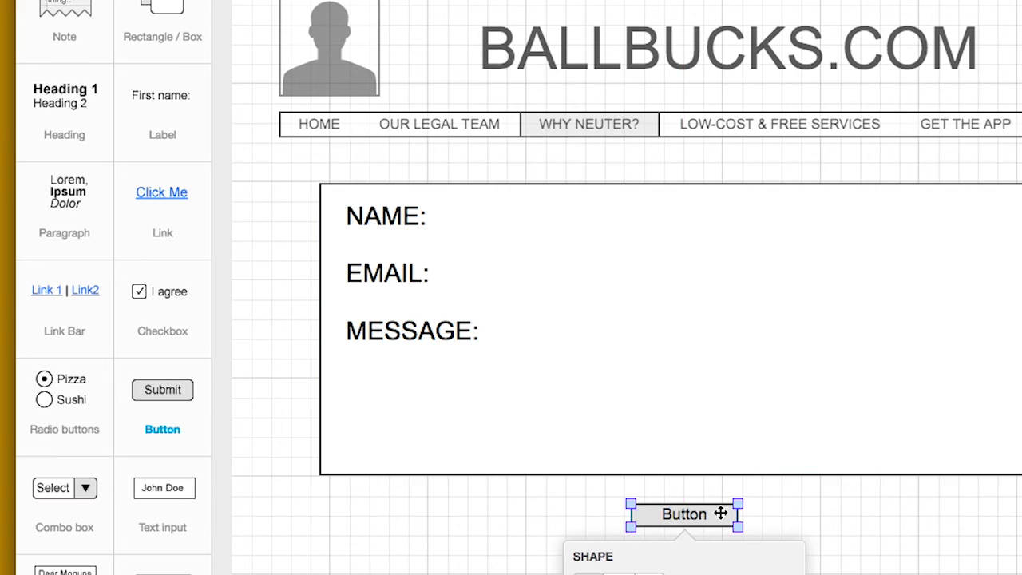
pyautogui.doubleClick(687, 515)
pyautogui.write('S')
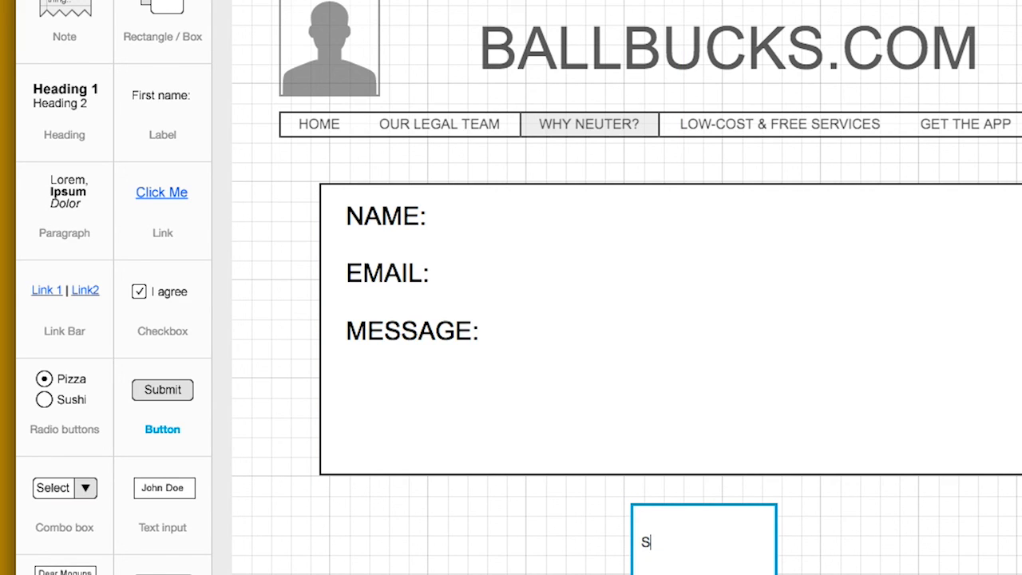
pyautogui.write('UBMIT MESSAGE')
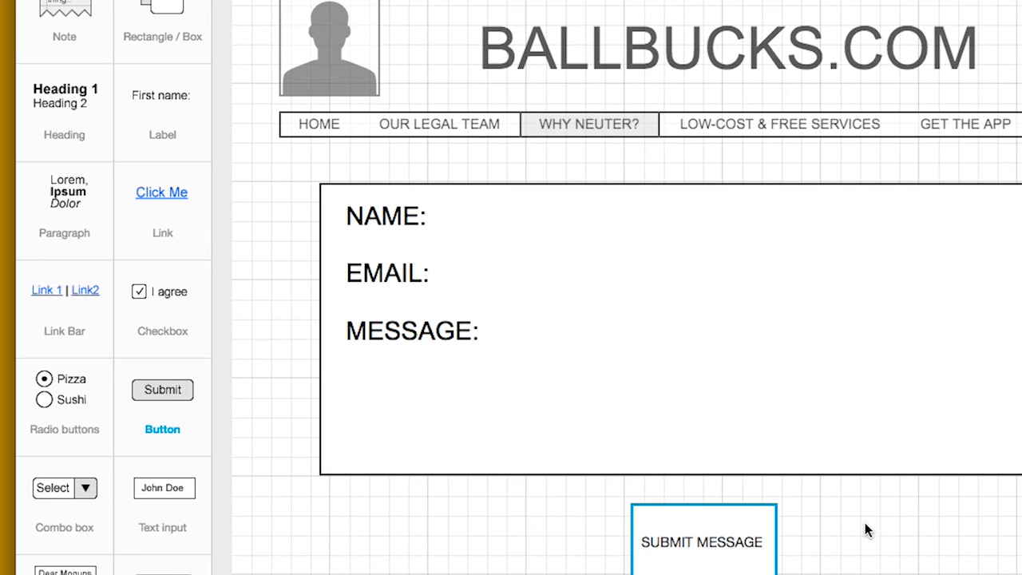
pyautogui.press('Return')
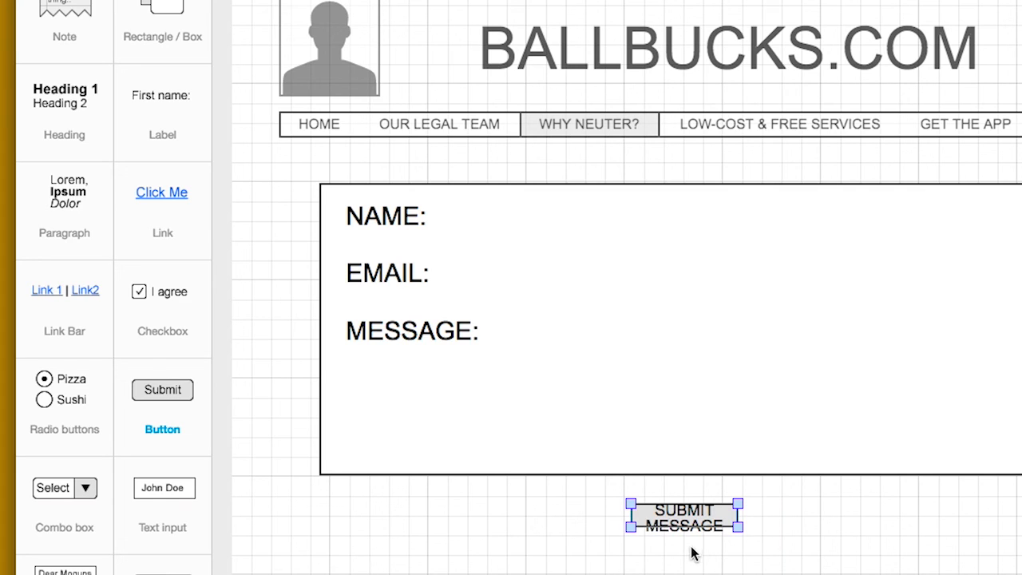
pyautogui.moveTo(740, 529); pyautogui.dragTo(836, 548)
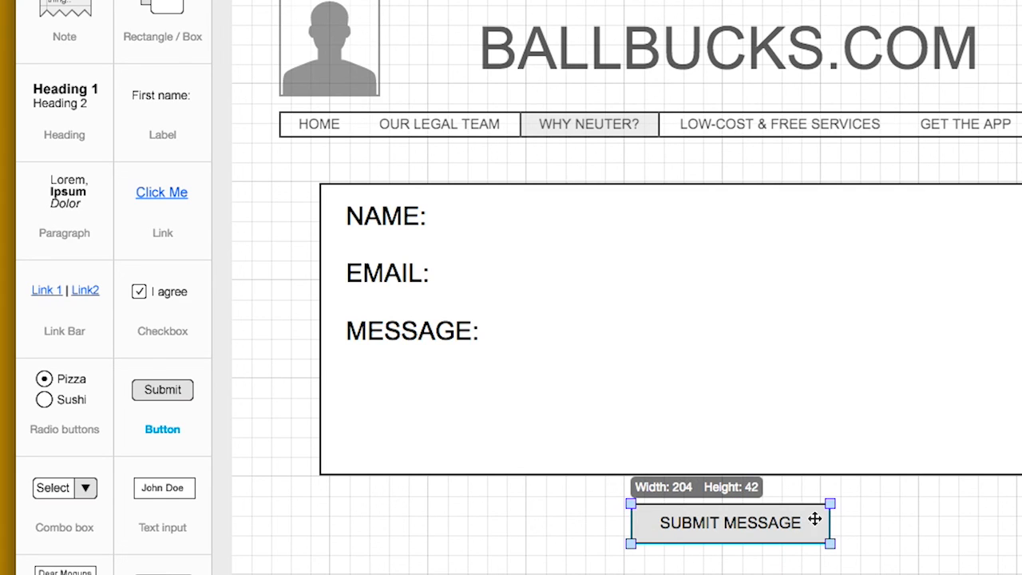
pyautogui.click(756, 509)
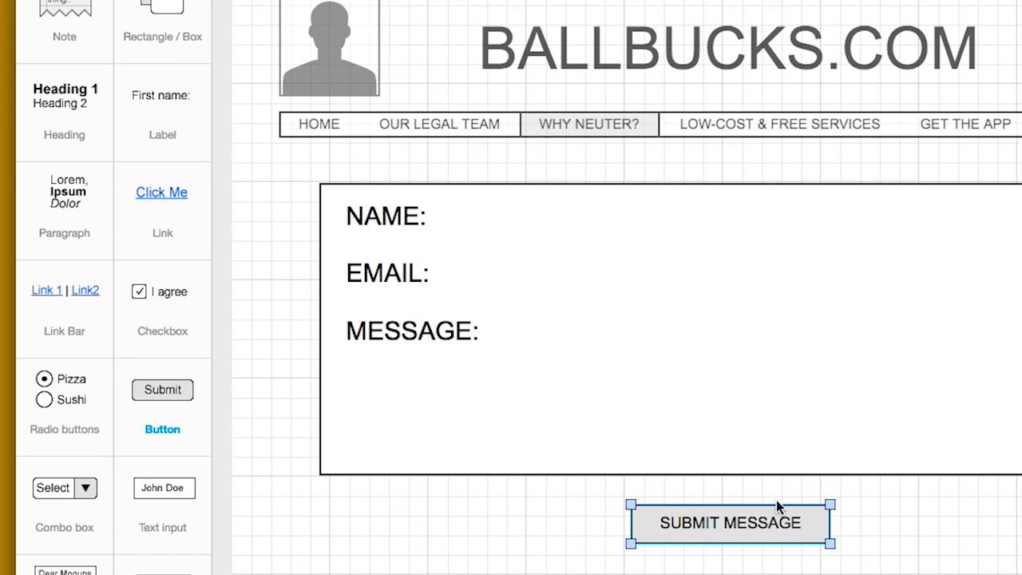
pyautogui.moveTo(775, 512); pyautogui.dragTo(741, 520)
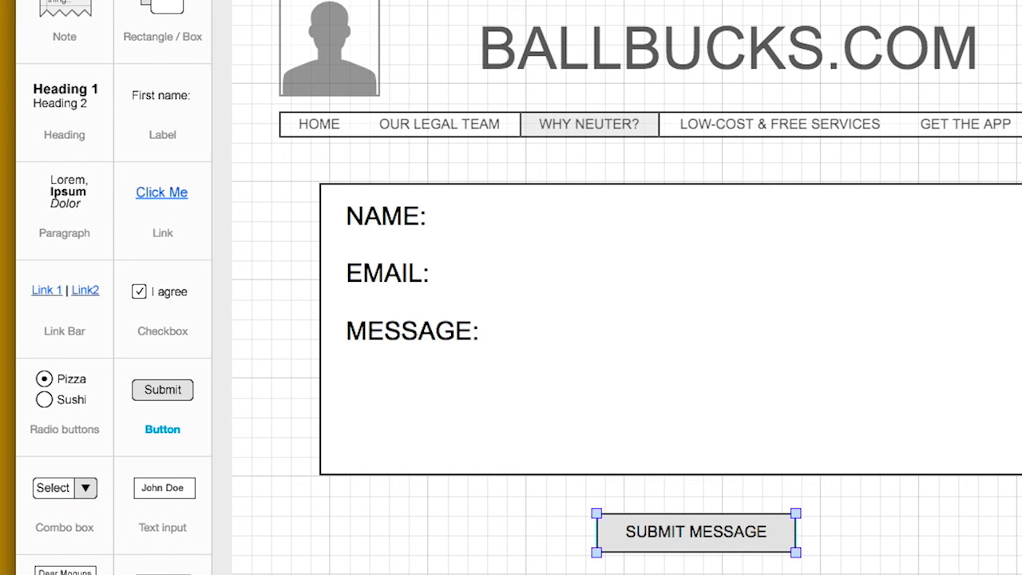